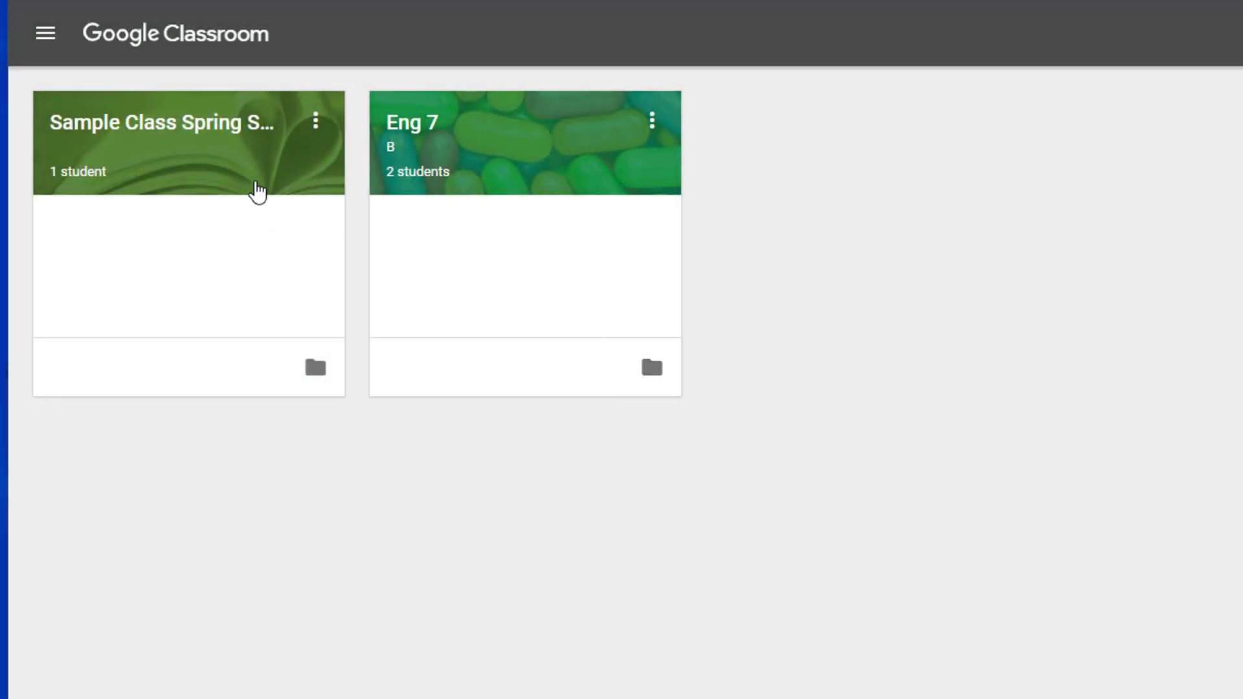
Open the Sample Class Spring Semester class and go to its Stream page
click(257, 191)
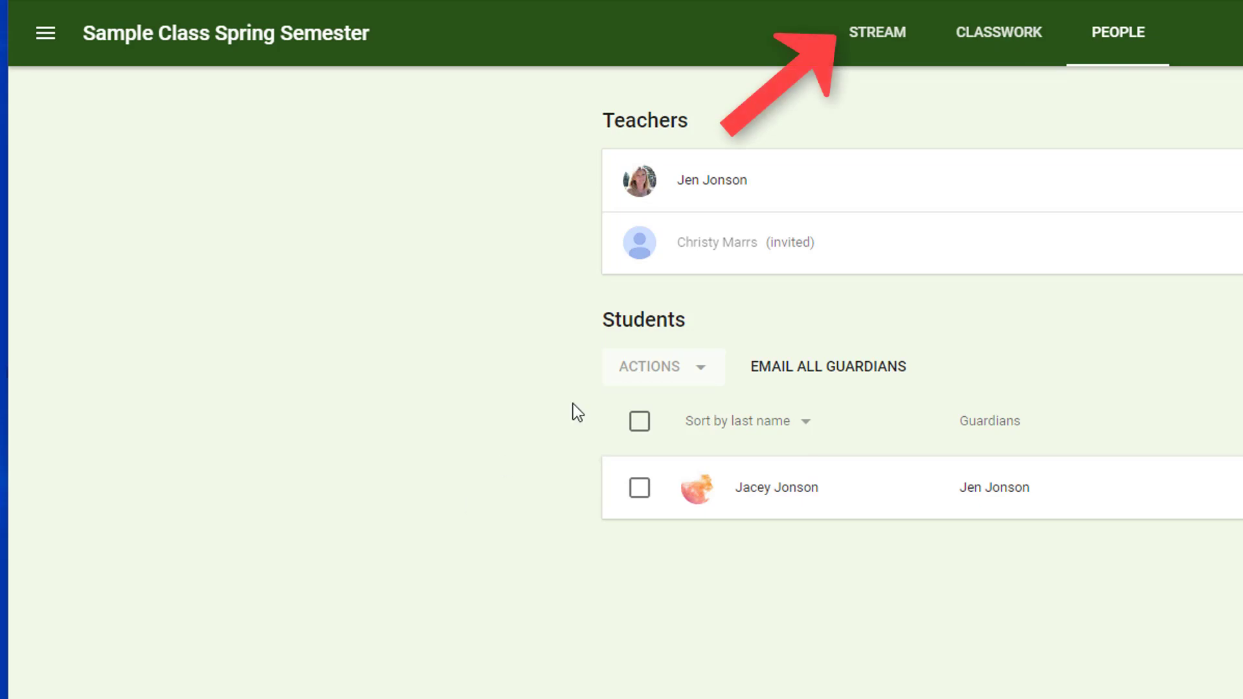
click(892, 44)
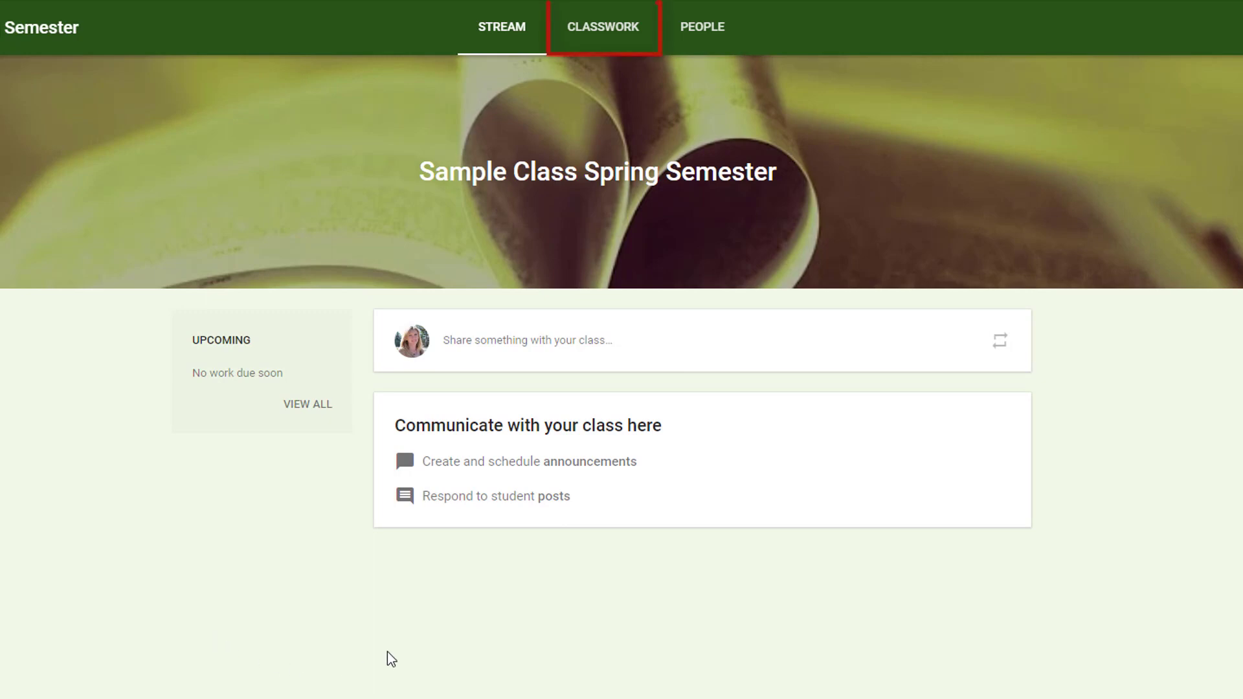
Start a class post reading 'Reminder: test Friday. Study guide is attached if you misplaced it.'
click(559, 355)
text(Reminder: test Fr)
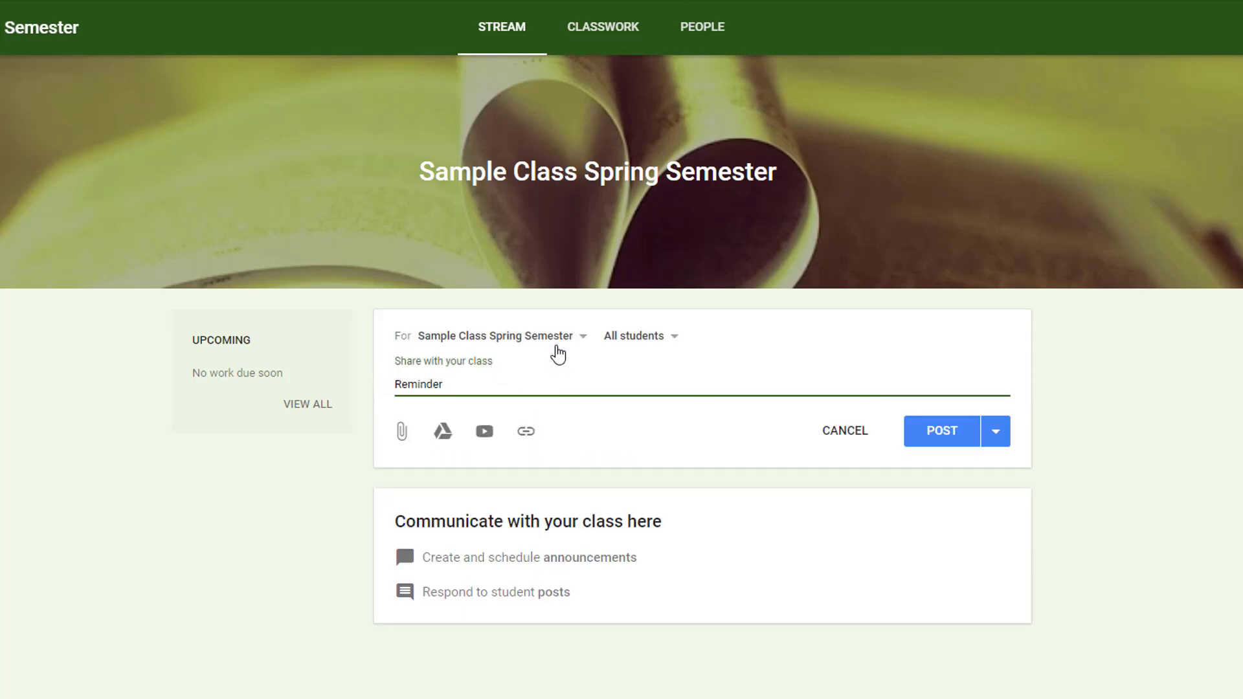
text(iday. Study guide is attached if you misplaced it.)
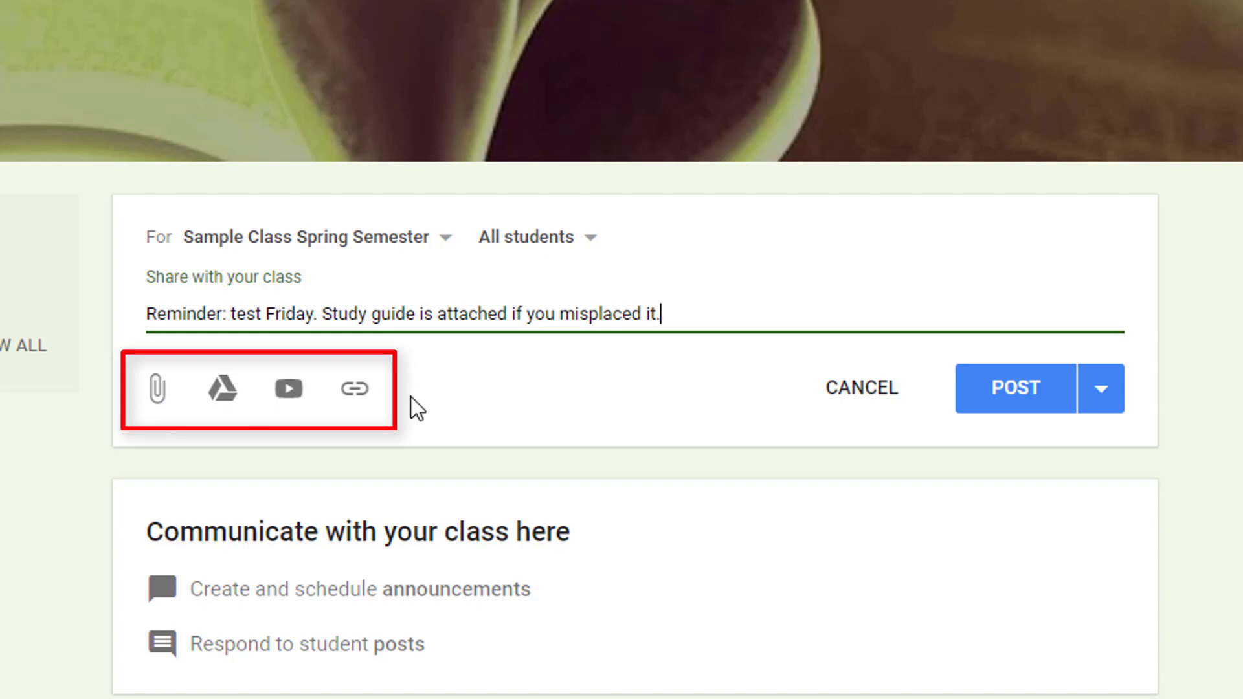
Attach the Study Guide 2: Biomolecules Google Doc from Drive to the reminder
click(226, 395)
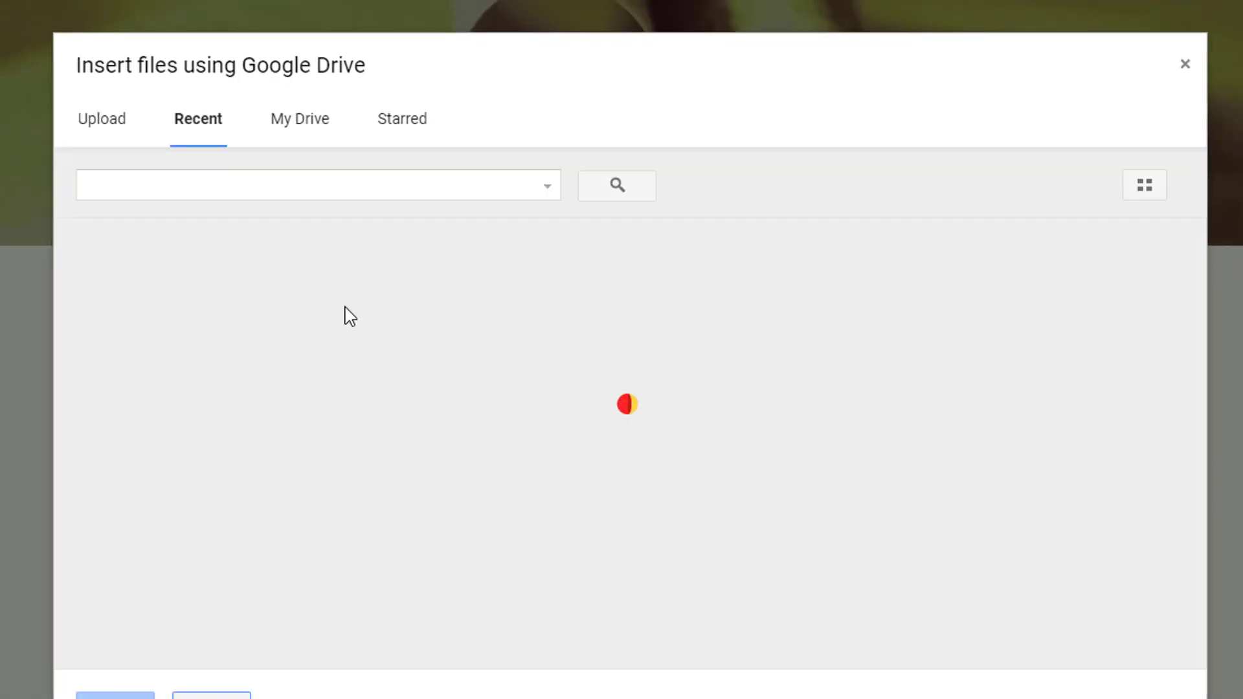
text(study guide)
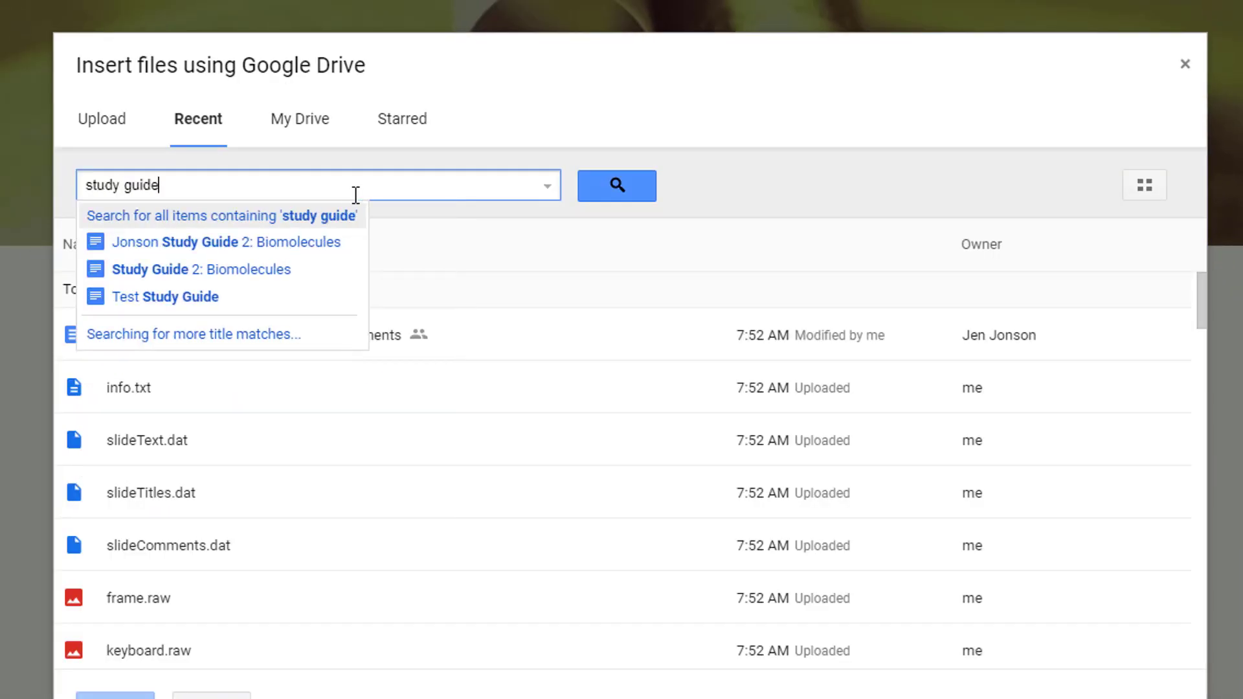
click(291, 244)
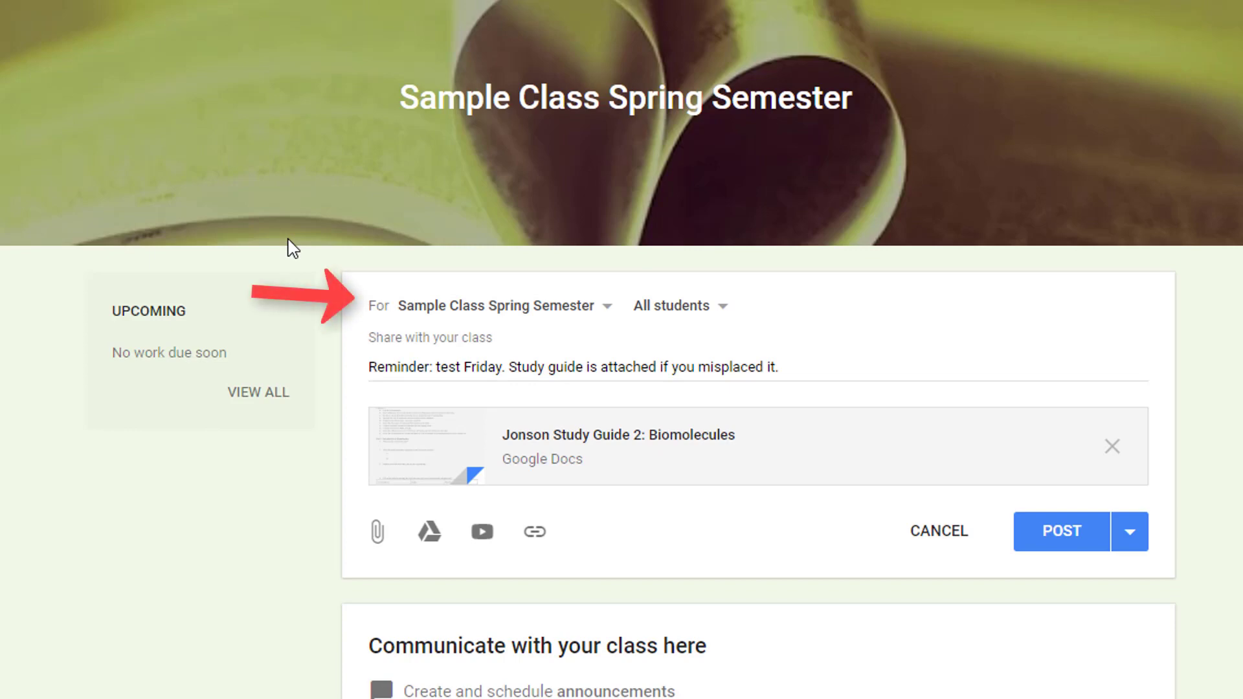
click(607, 307)
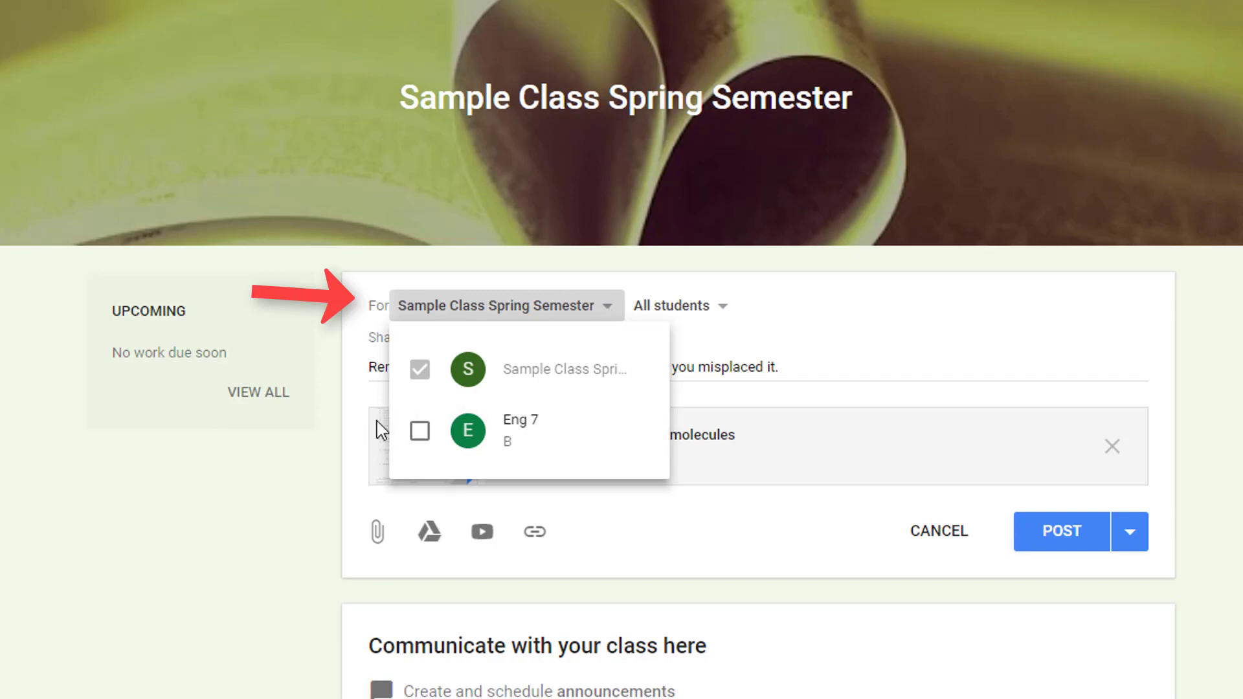
click(419, 431)
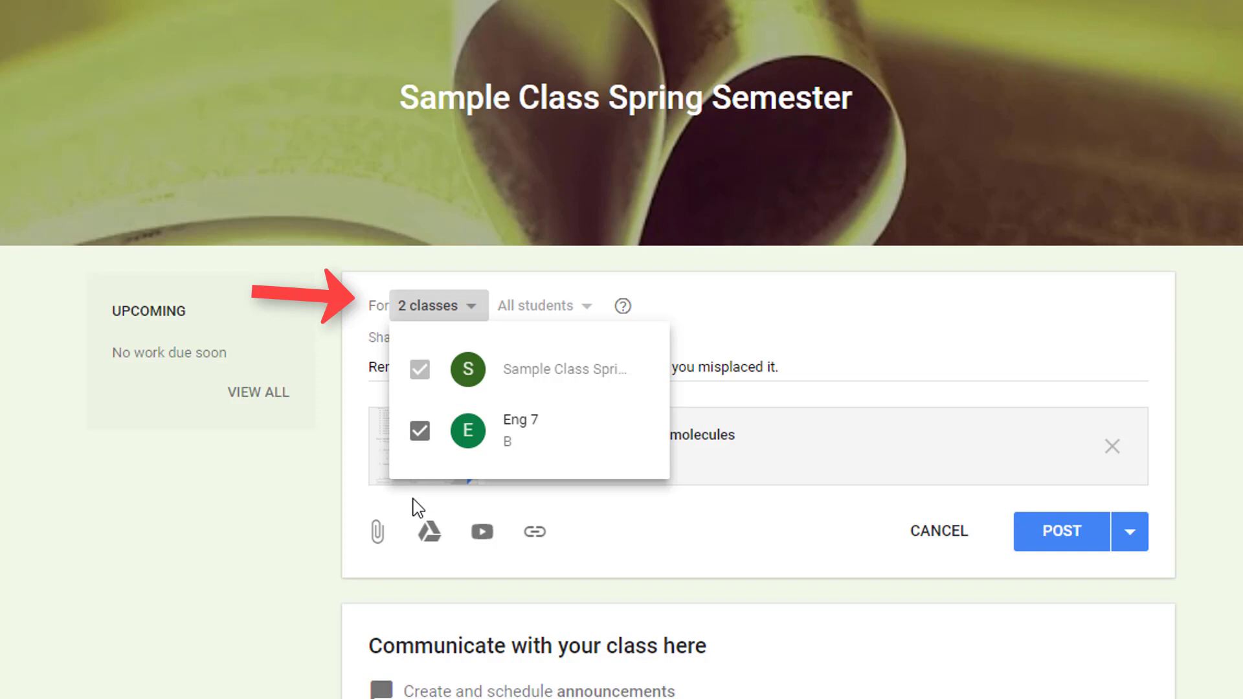
click(420, 431)
click(555, 309)
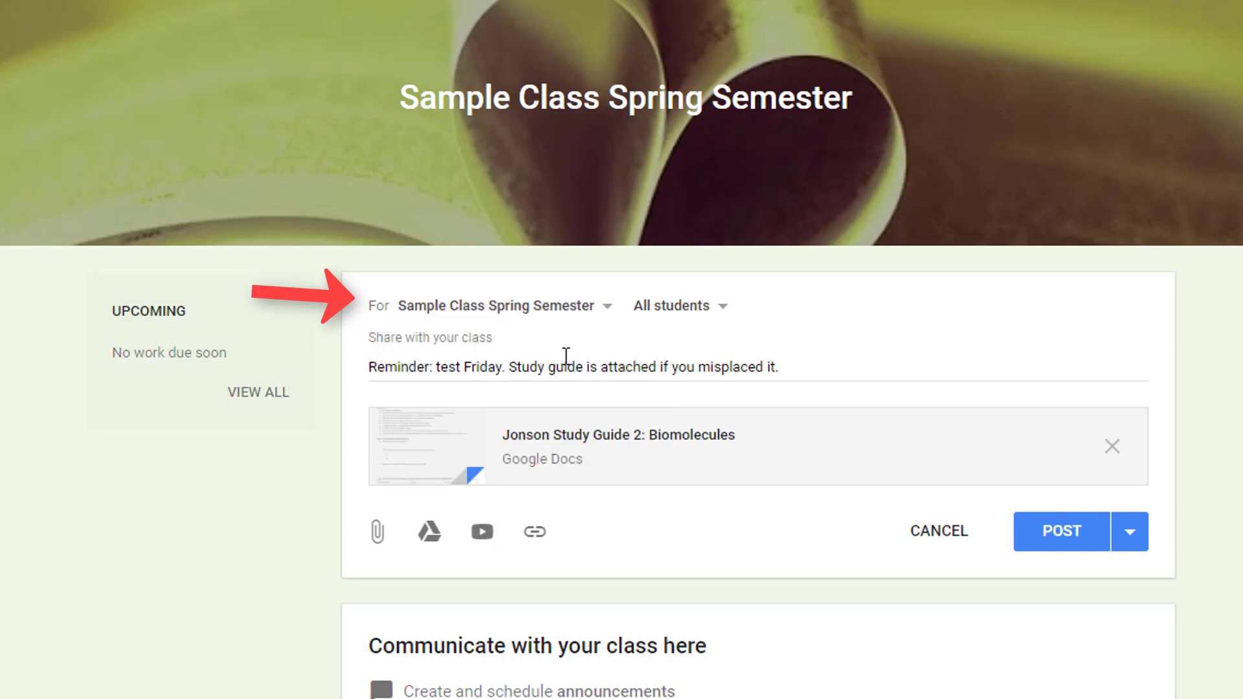
click(721, 311)
click(655, 370)
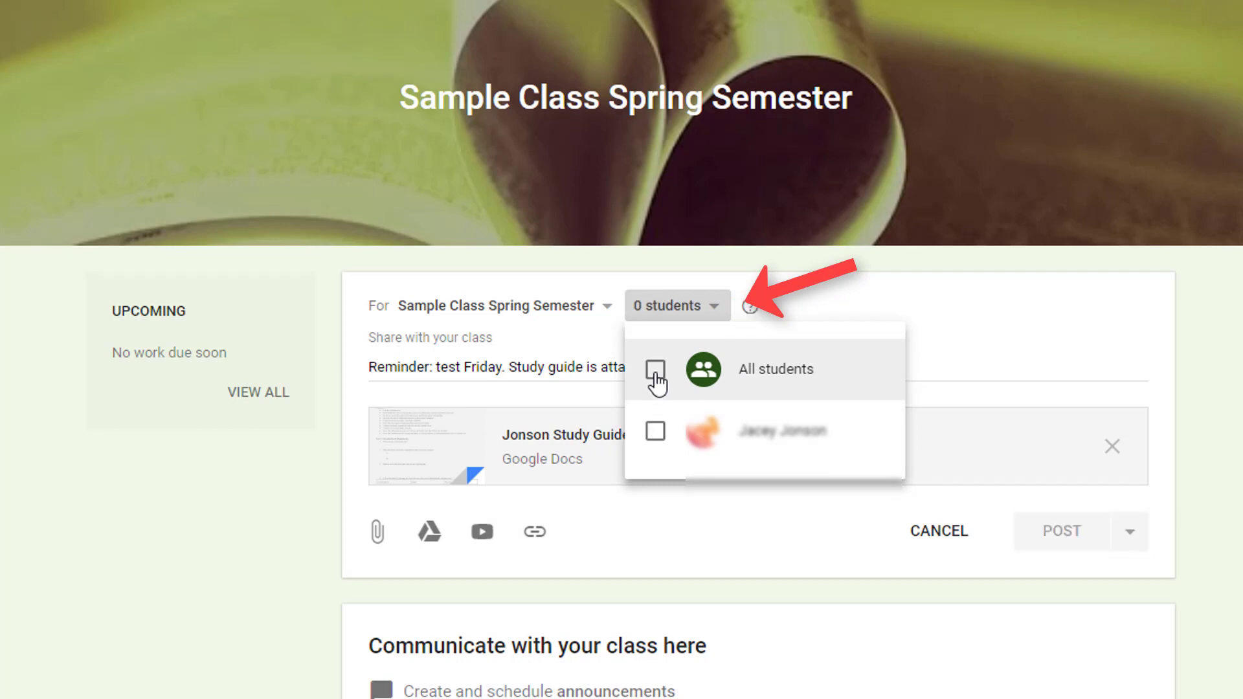
click(653, 437)
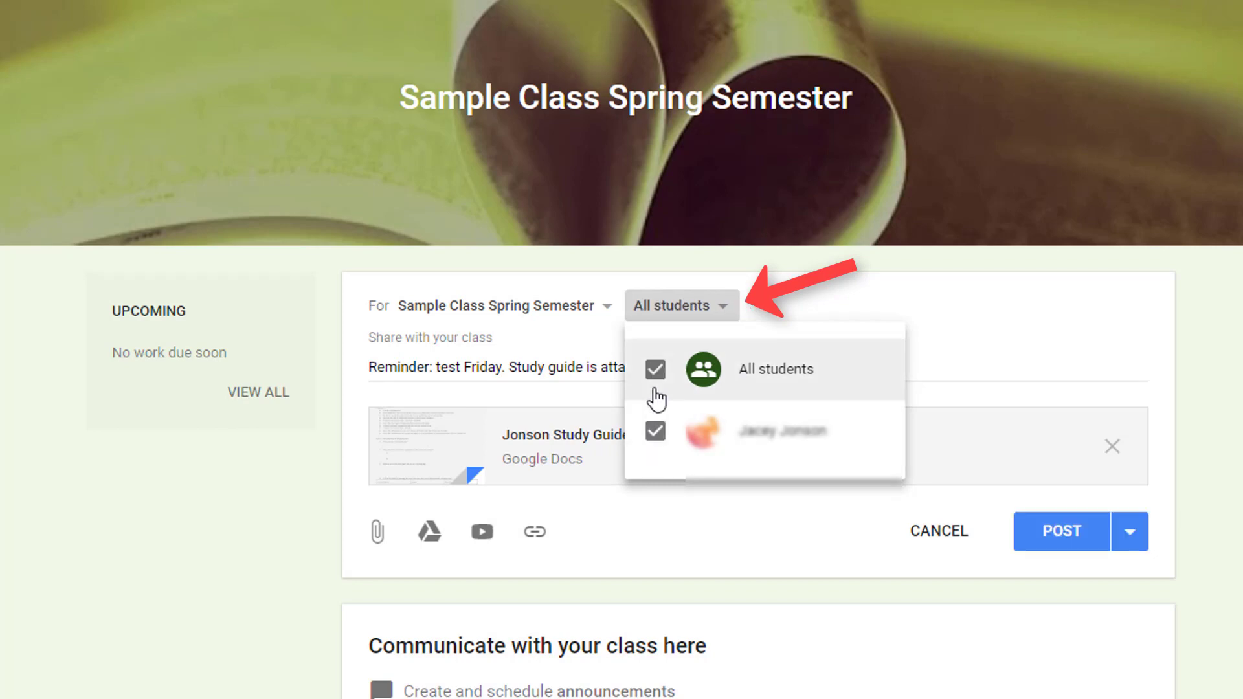
click(840, 302)
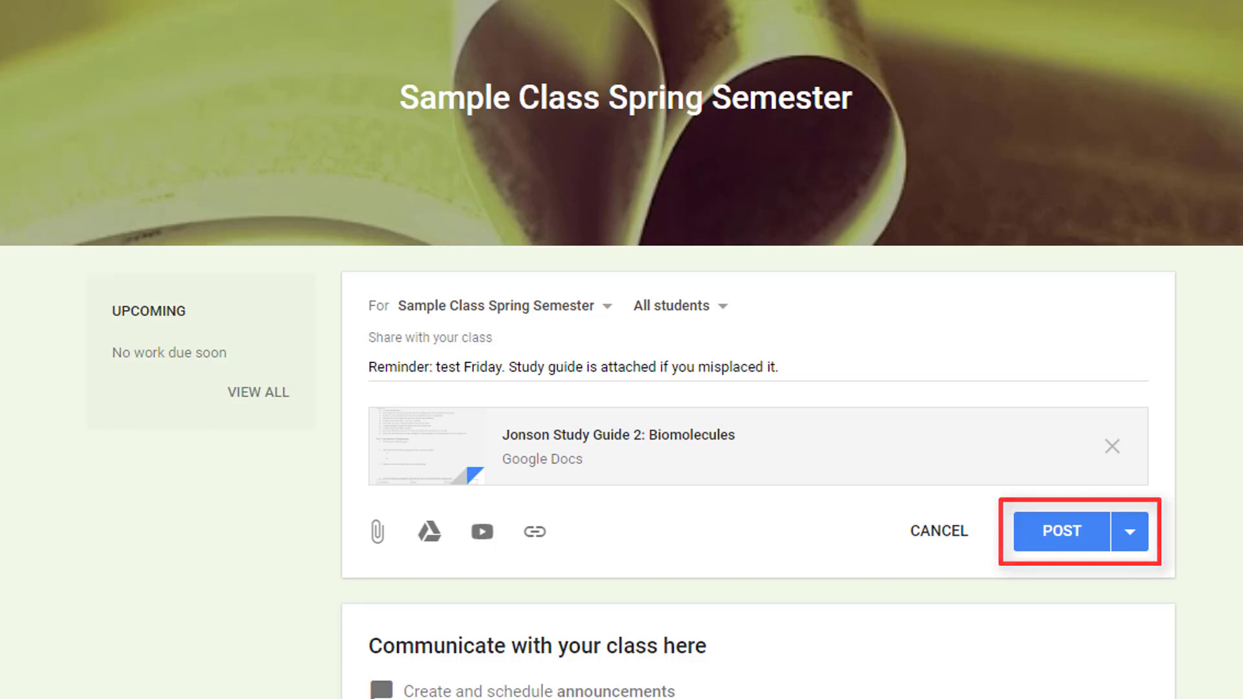
Save the reminder announcement as a draft instead of posting it
click(1140, 547)
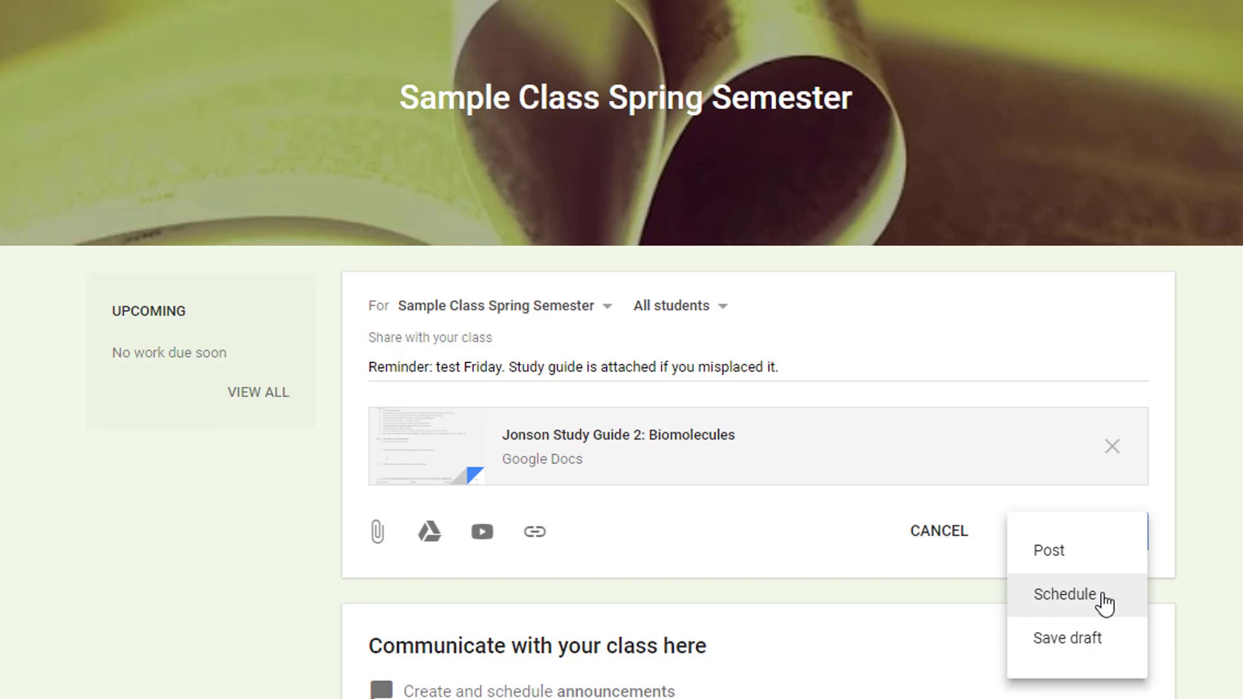
click(1091, 649)
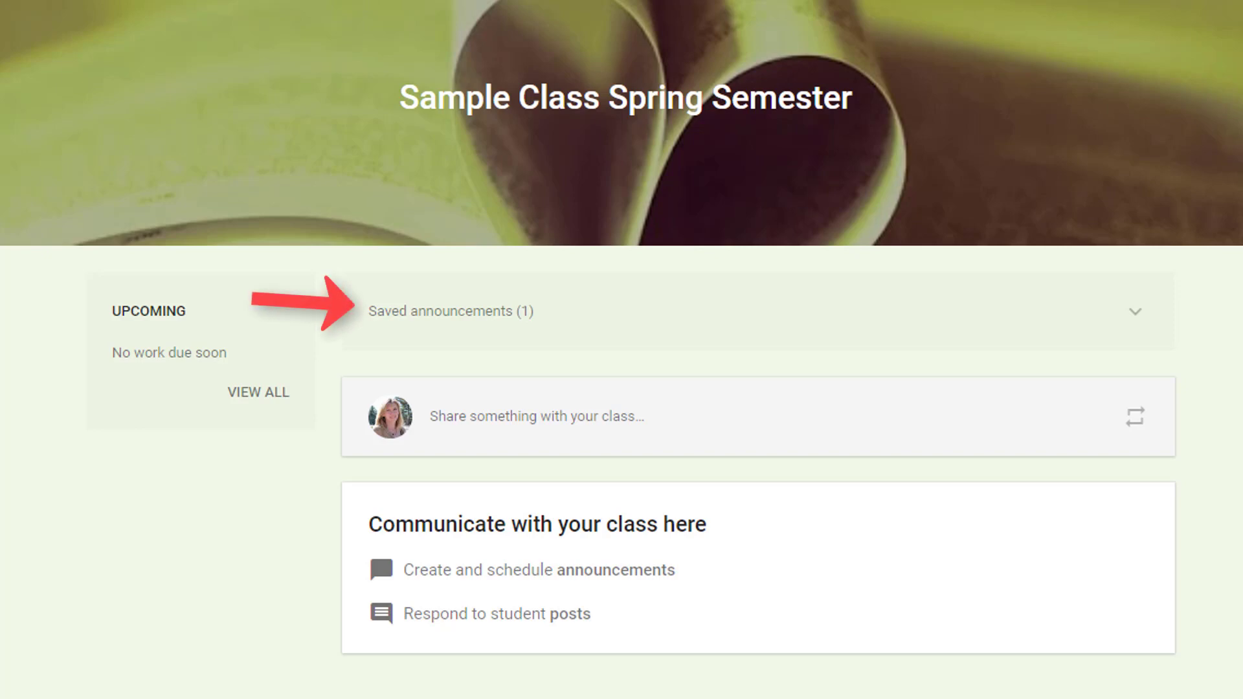
Open the saved reminder draft and post it to all students immediately
click(487, 320)
click(785, 425)
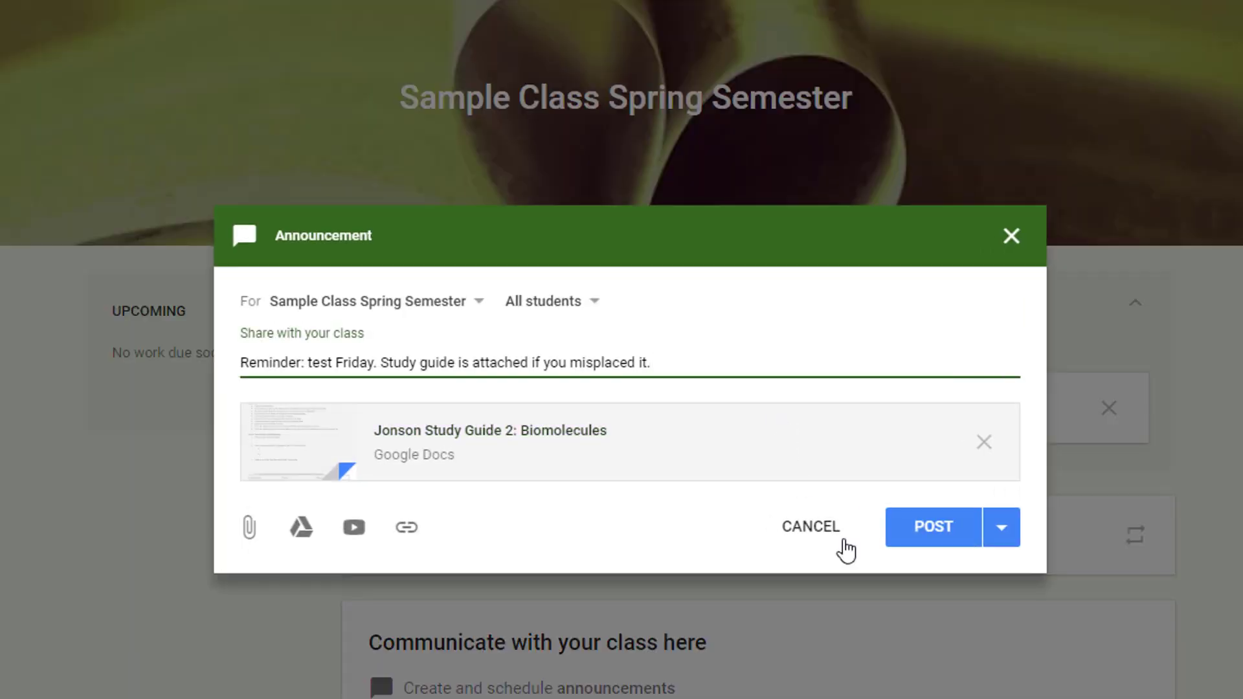
click(942, 540)
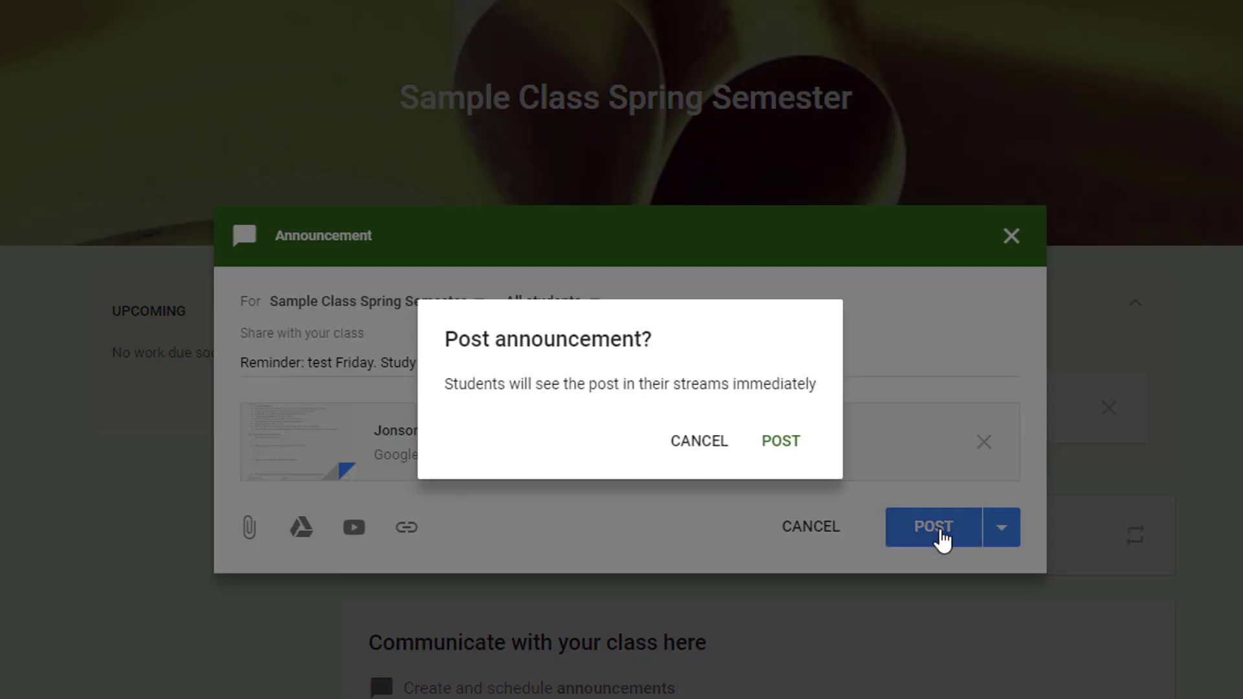
click(778, 446)
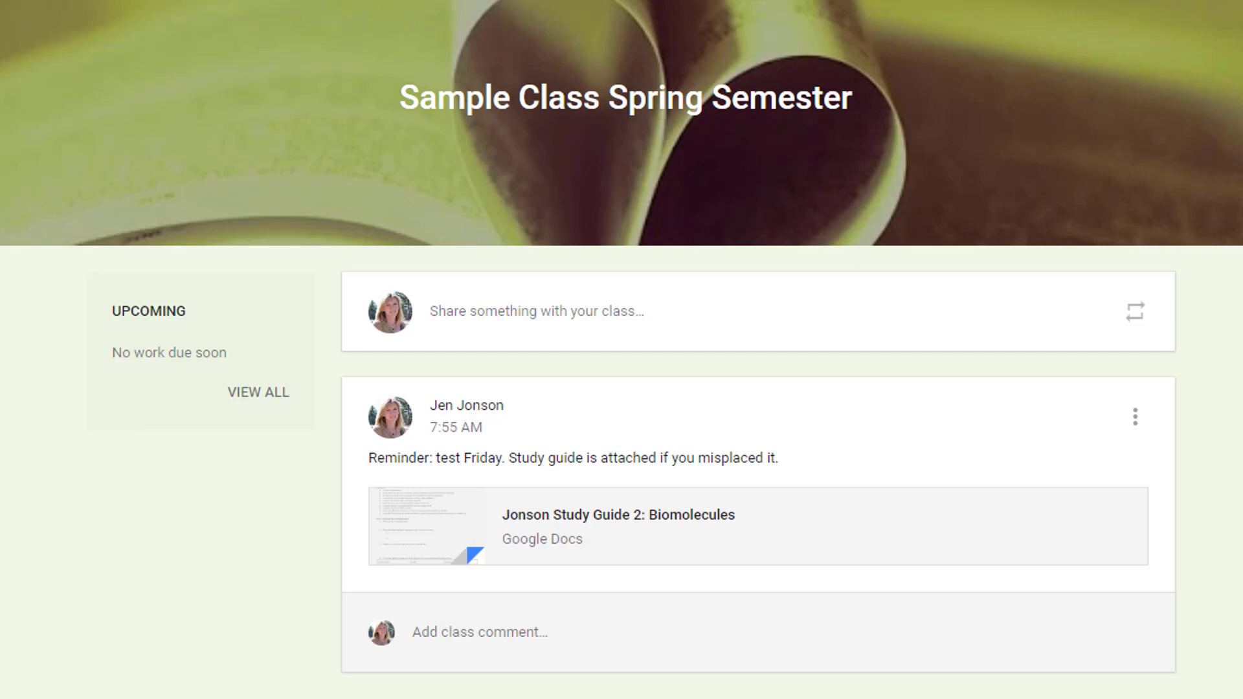
Remove the Sample Class teachers group from the Biomolecules study guide's sharing settings
click(639, 520)
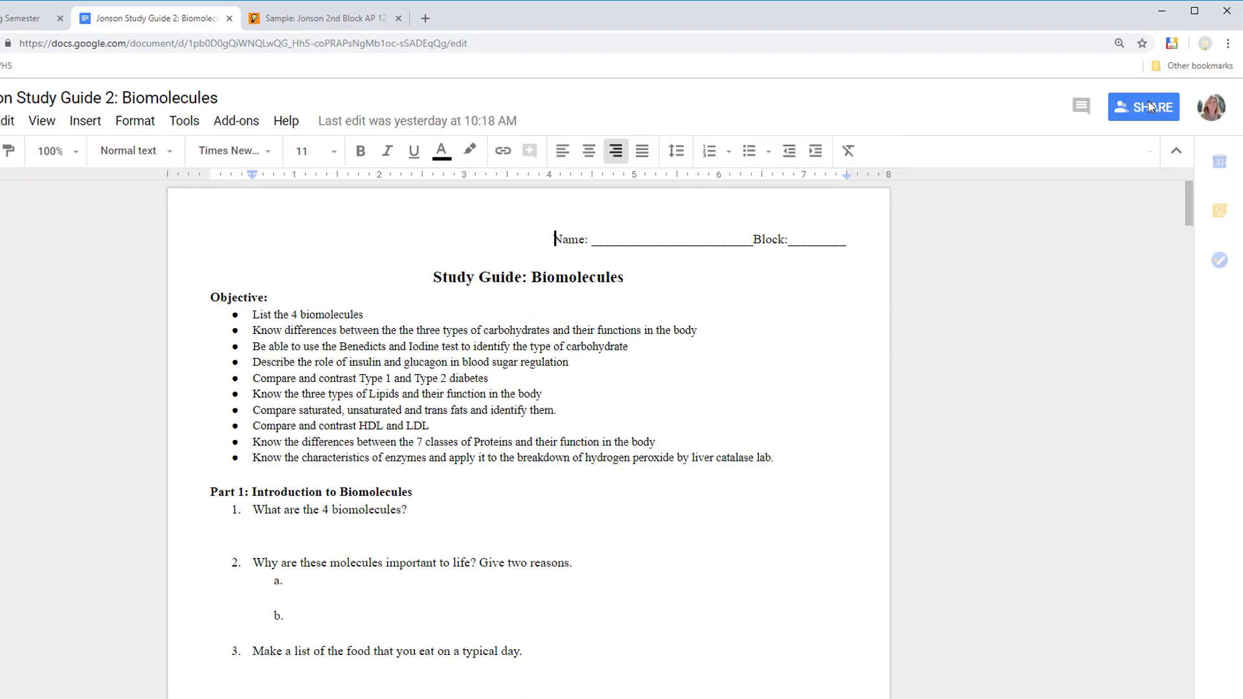
click(1150, 107)
click(751, 488)
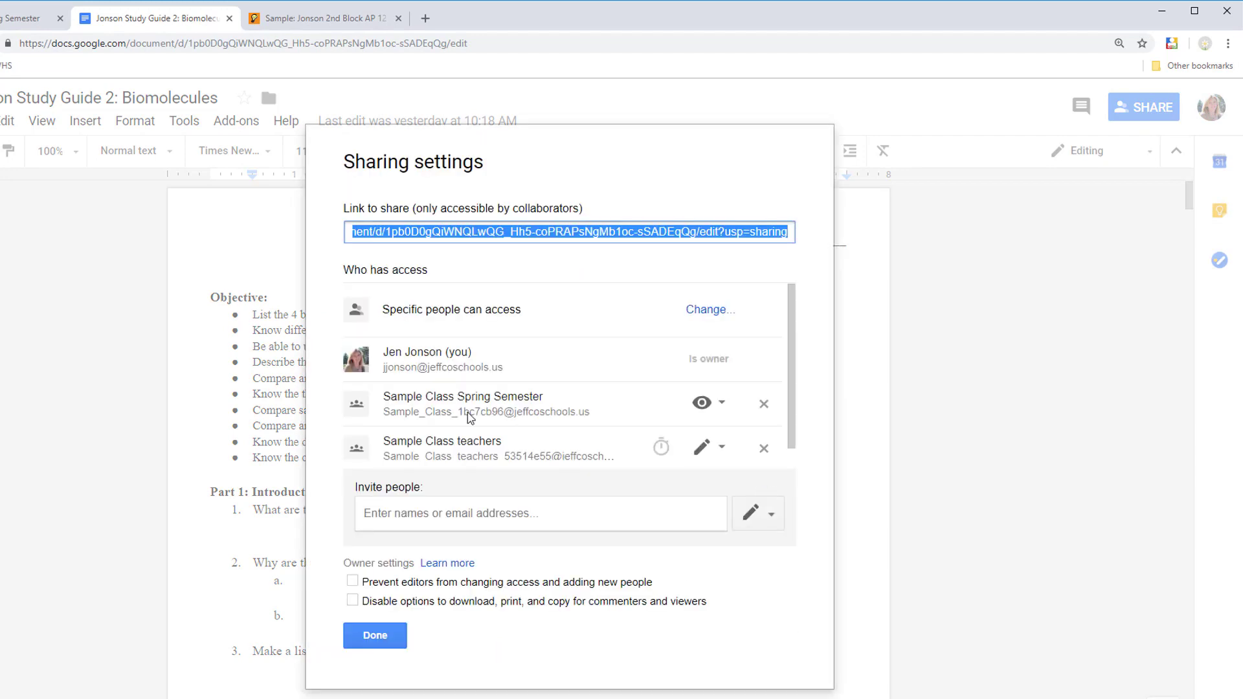
scroll(803, 447, down, 1)
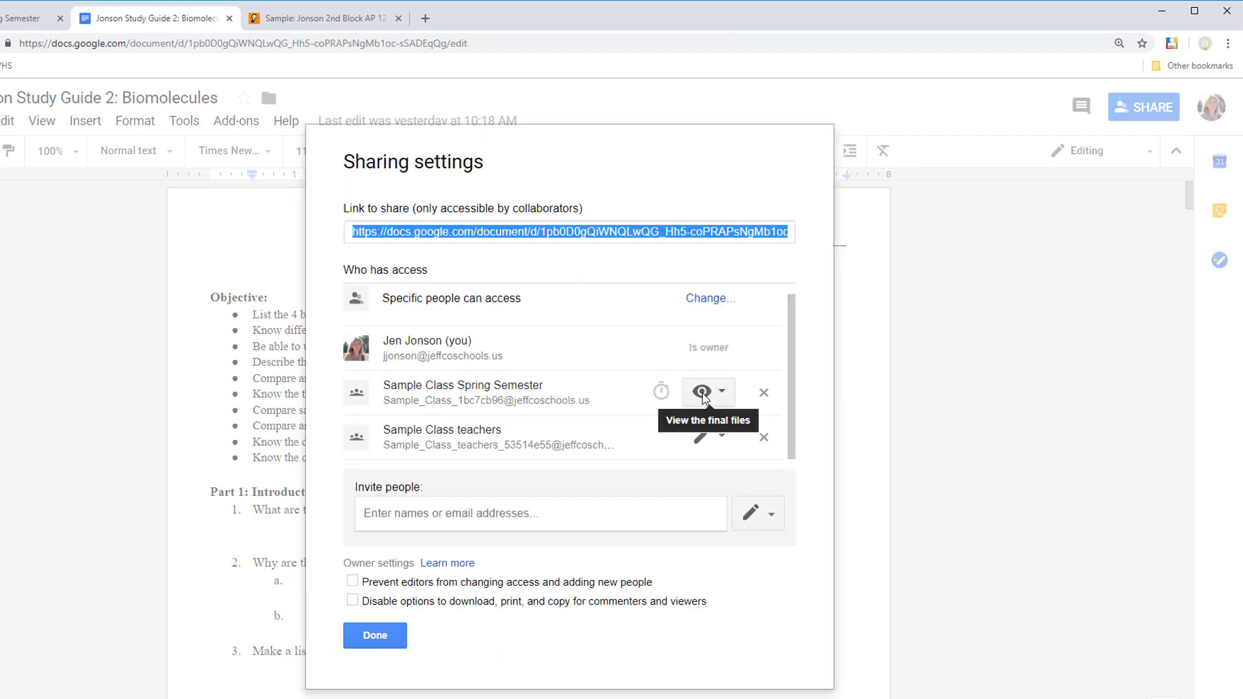
click(764, 437)
click(376, 602)
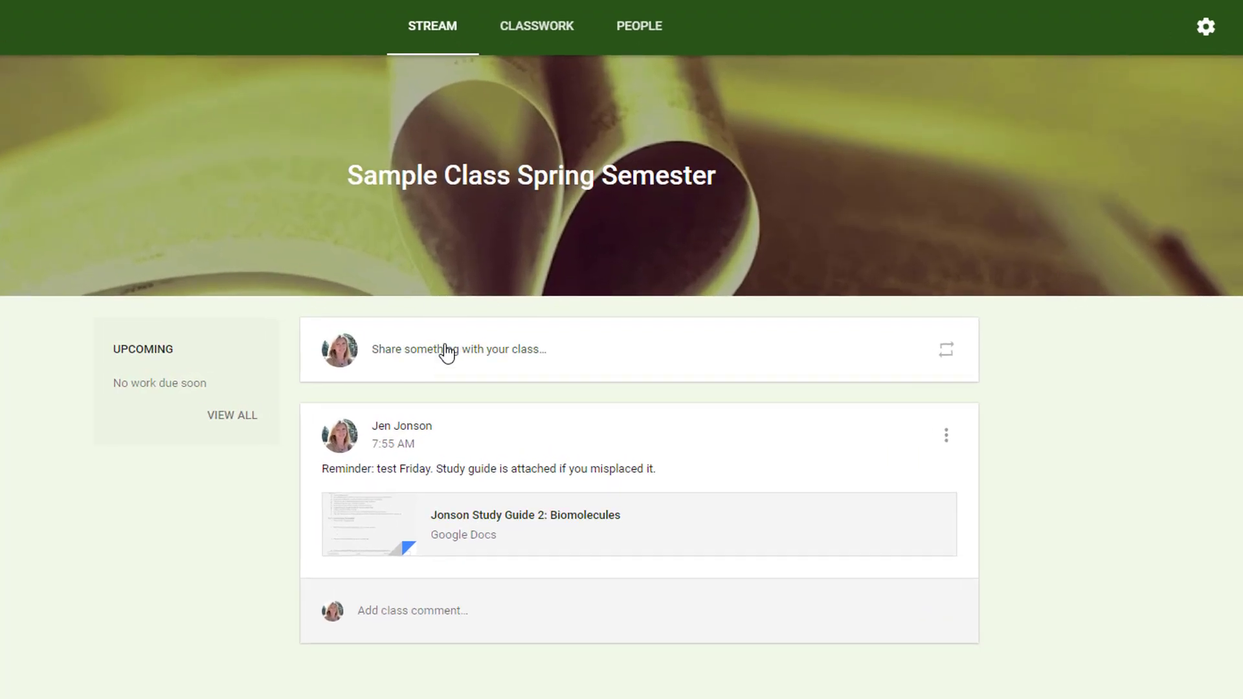
Write the choice-novel sign-up announcement and attach the sign-up page link
click(447, 353)
text(The sign up for choice novels is now available. Novels are first come, first served. Use the link to sign up.)
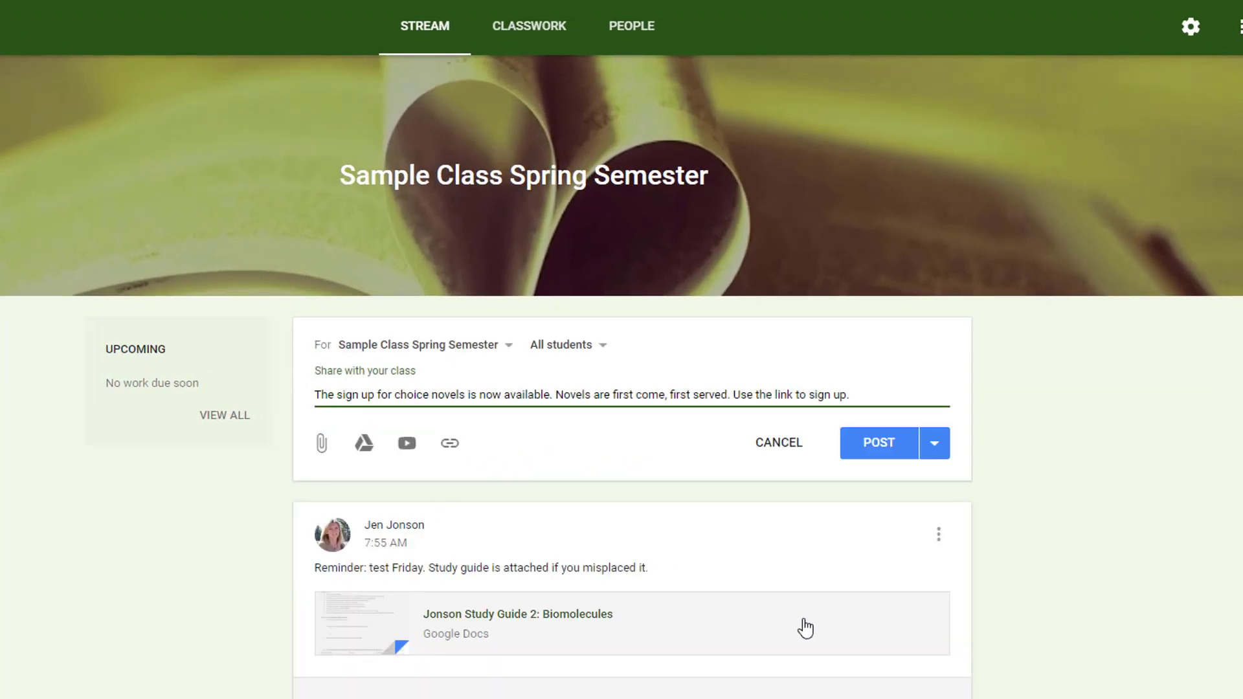
click(450, 445)
text(https://www.signupgenius.com/go/9040844acaf22a46-vette2)
click(596, 480)
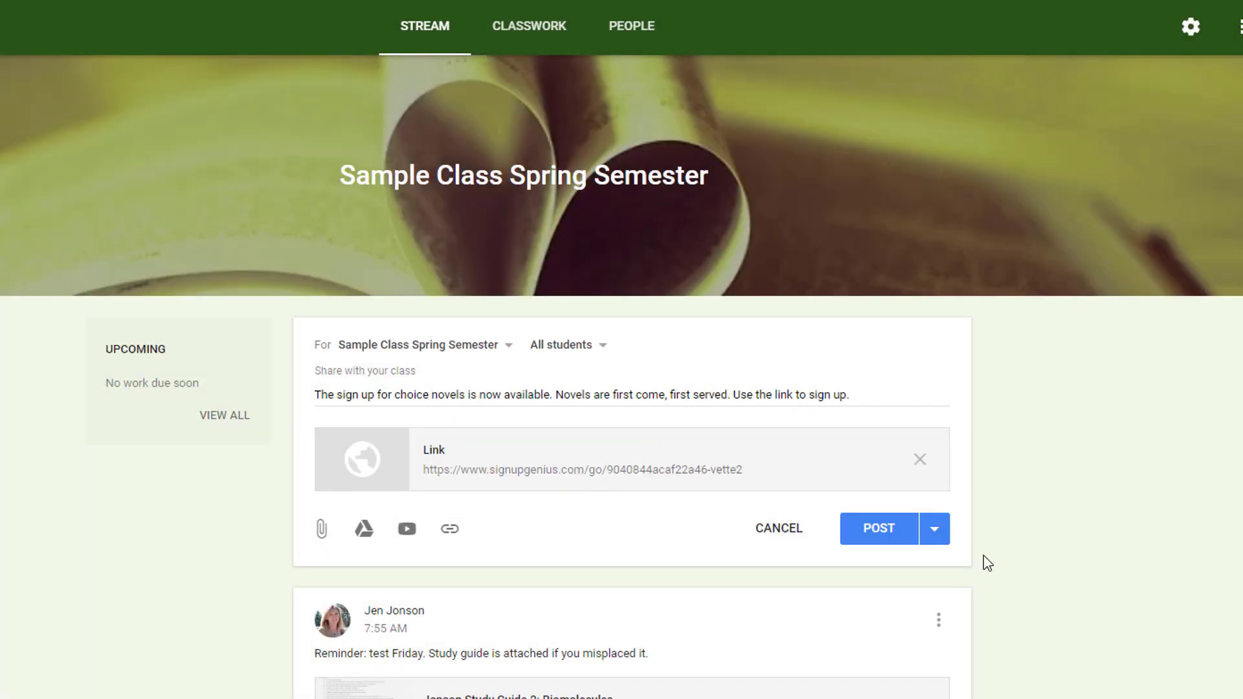
Schedule the announcement for Dec 6, 2018 at 8:00 AM
click(936, 541)
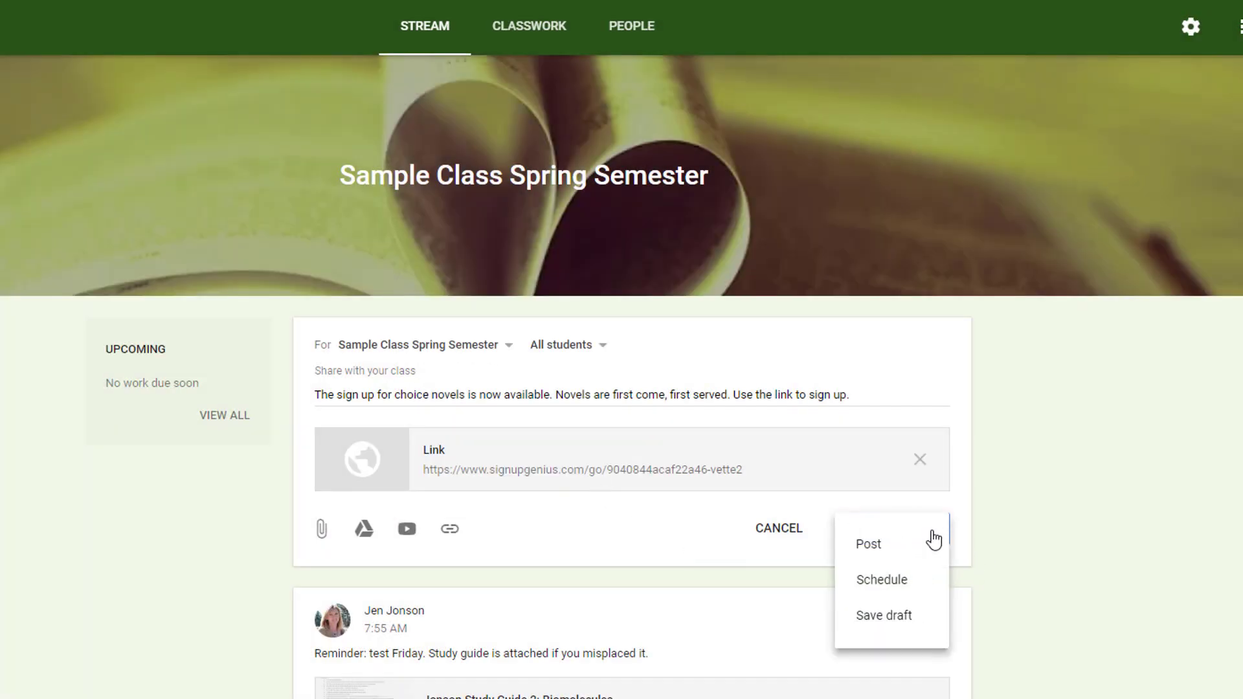
click(903, 583)
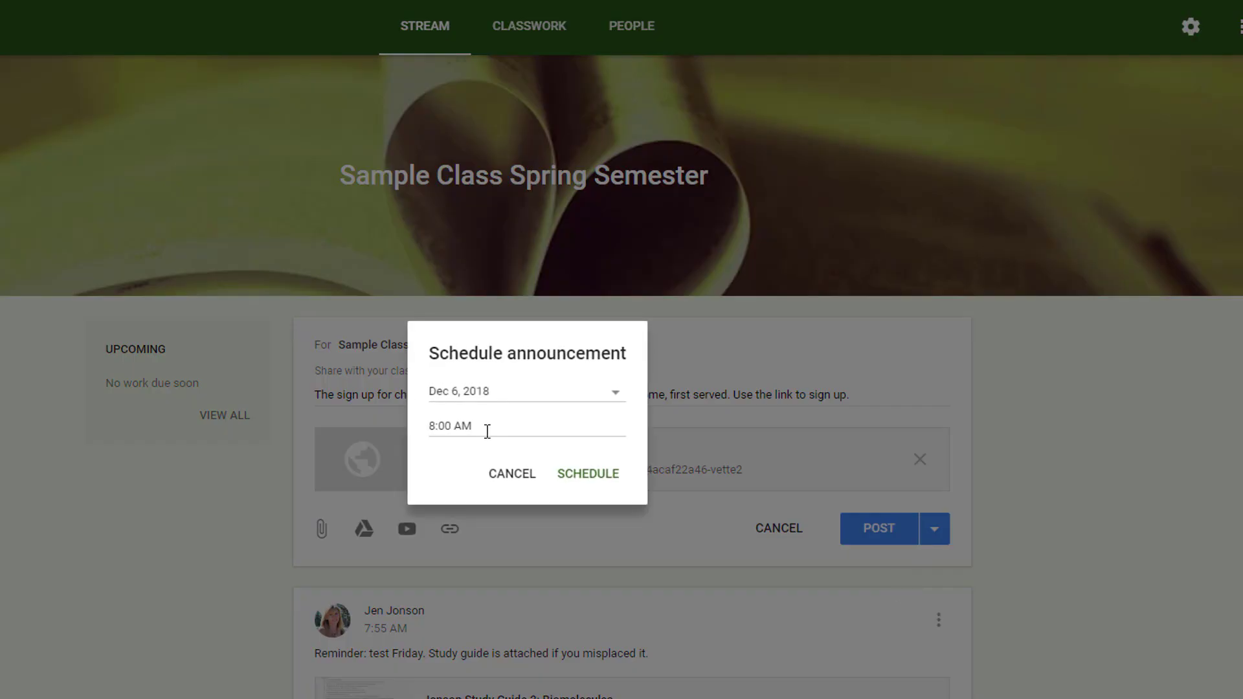
click(588, 478)
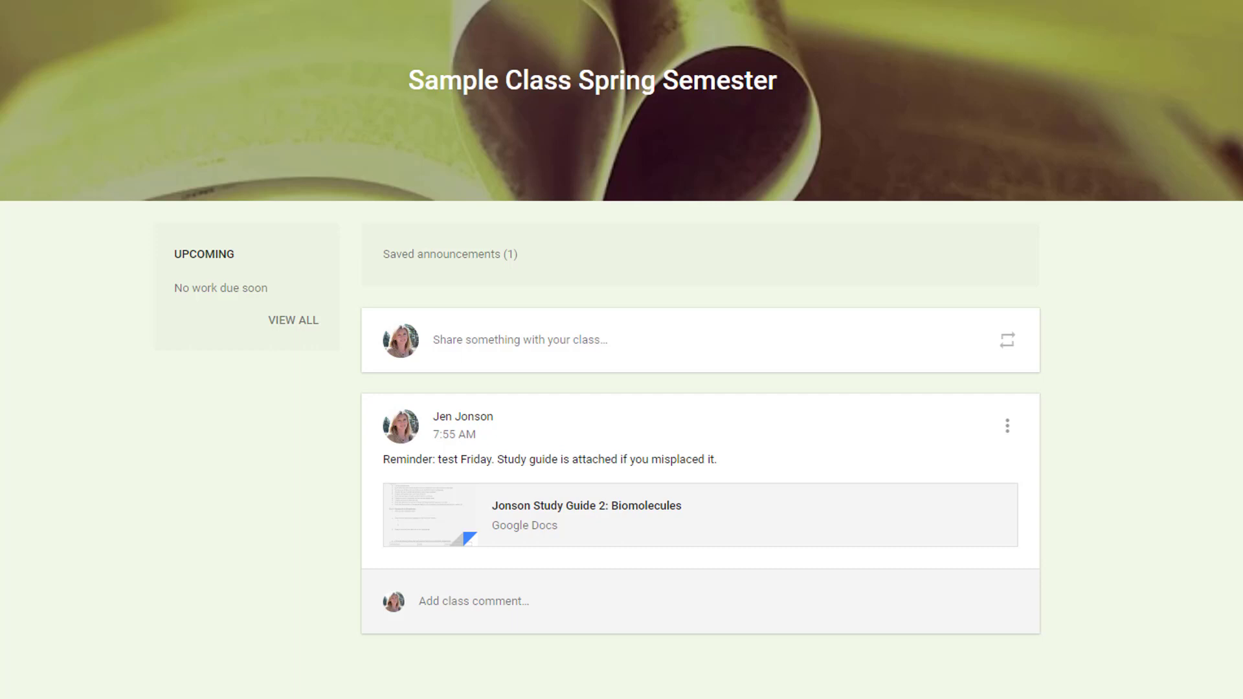
Edit and re-save the study guide reminder post without deleting it
click(1008, 427)
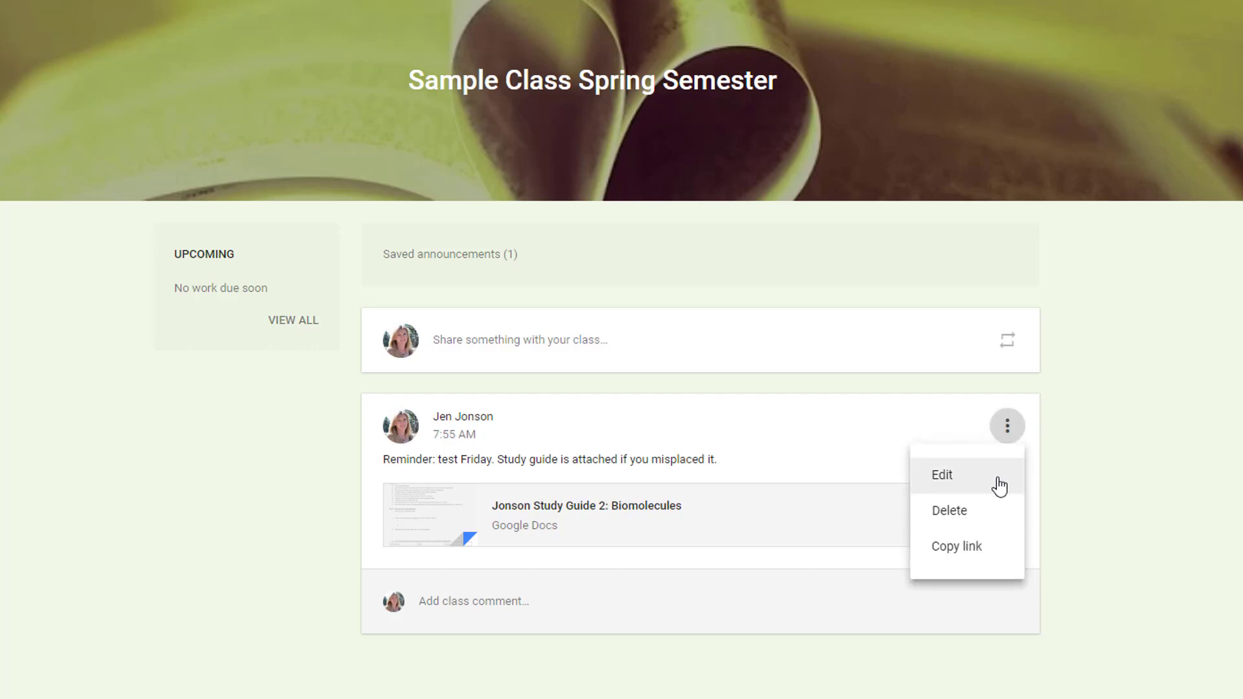
click(999, 483)
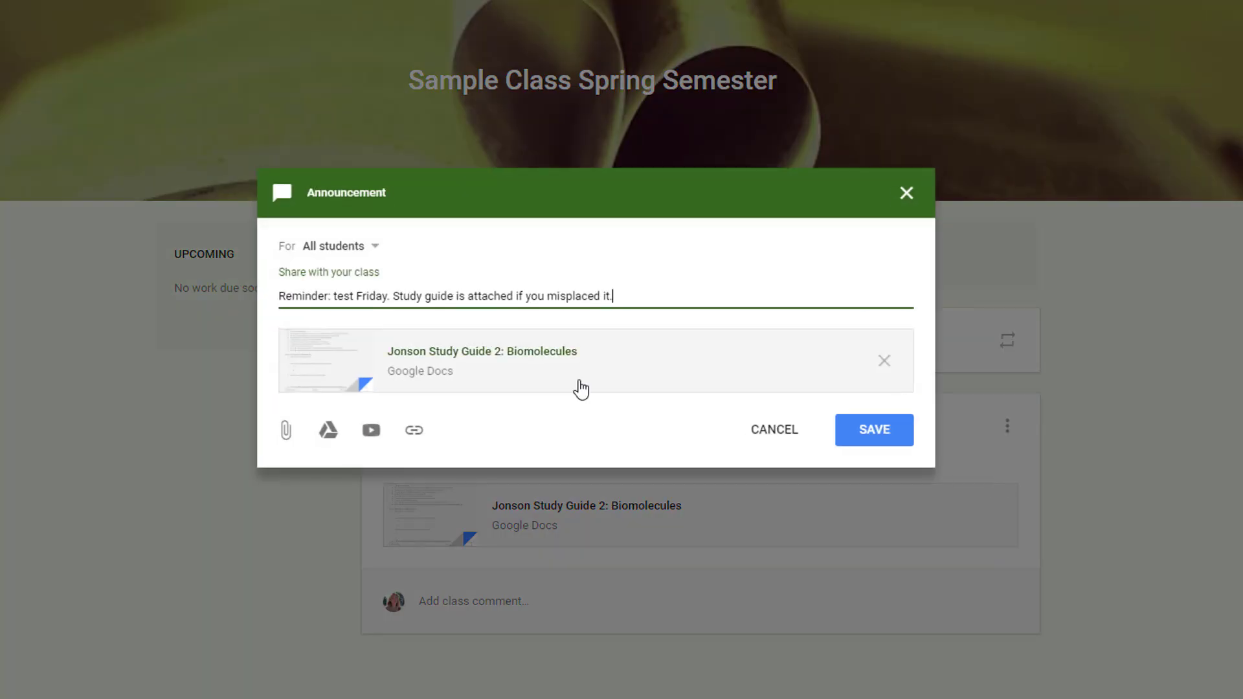
click(885, 436)
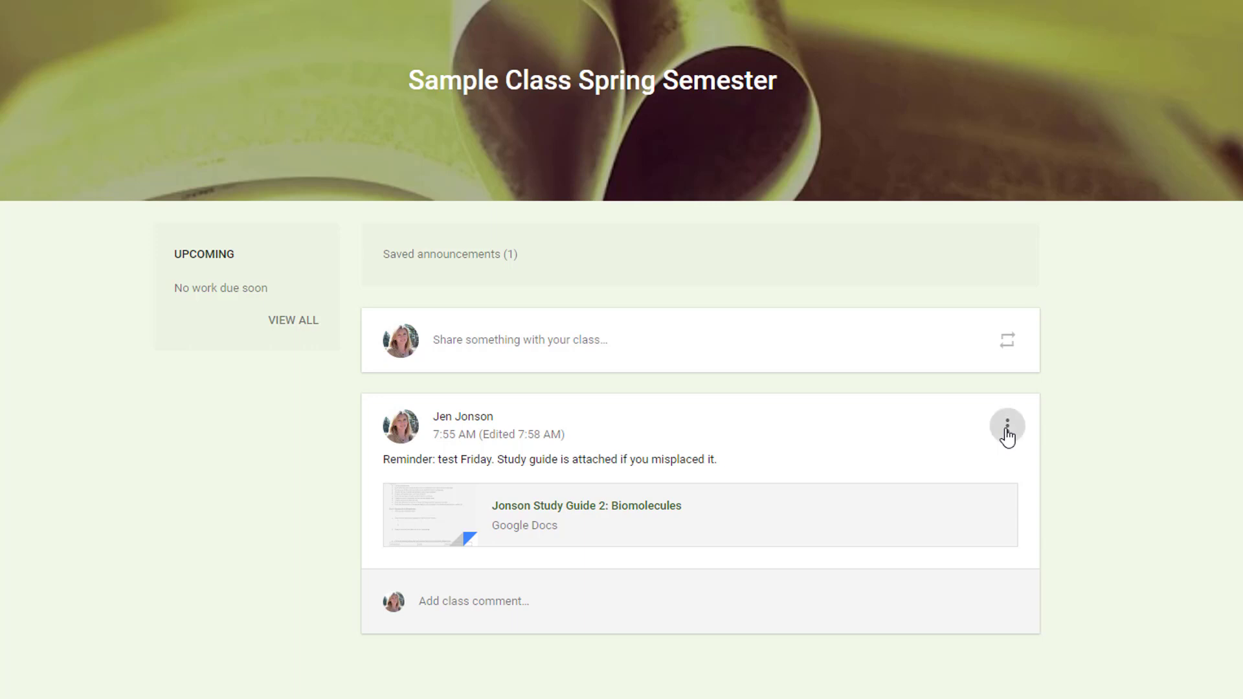
click(1008, 427)
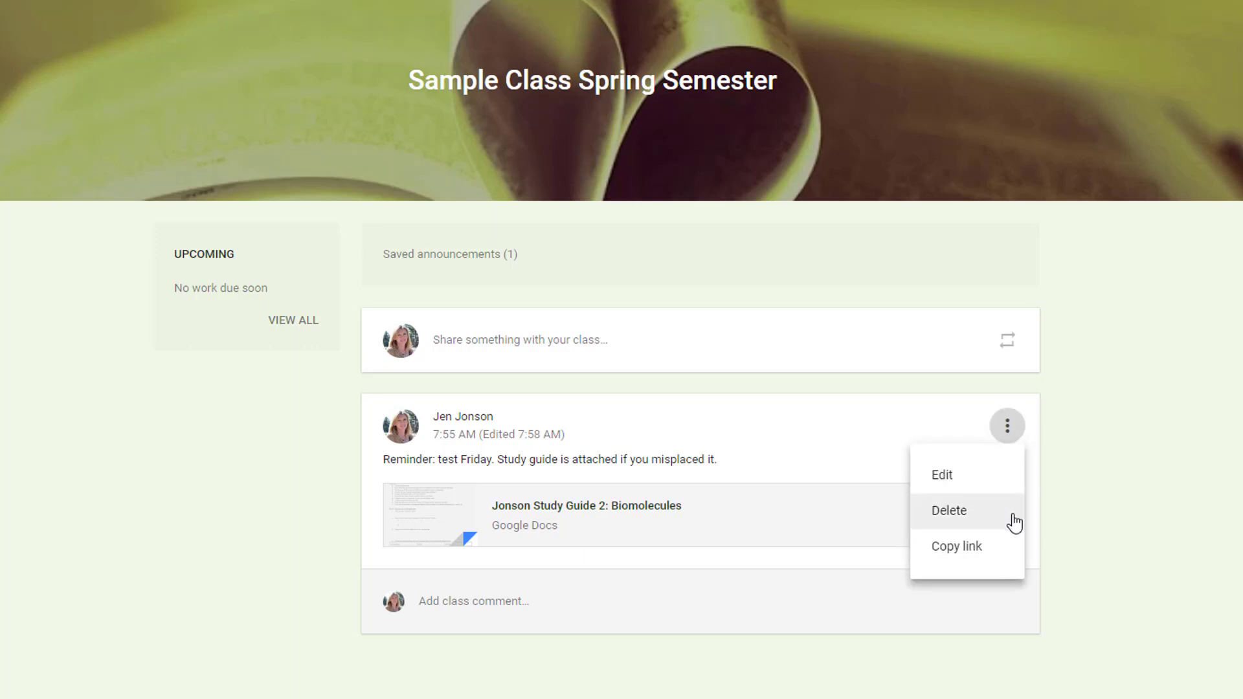
click(1137, 509)
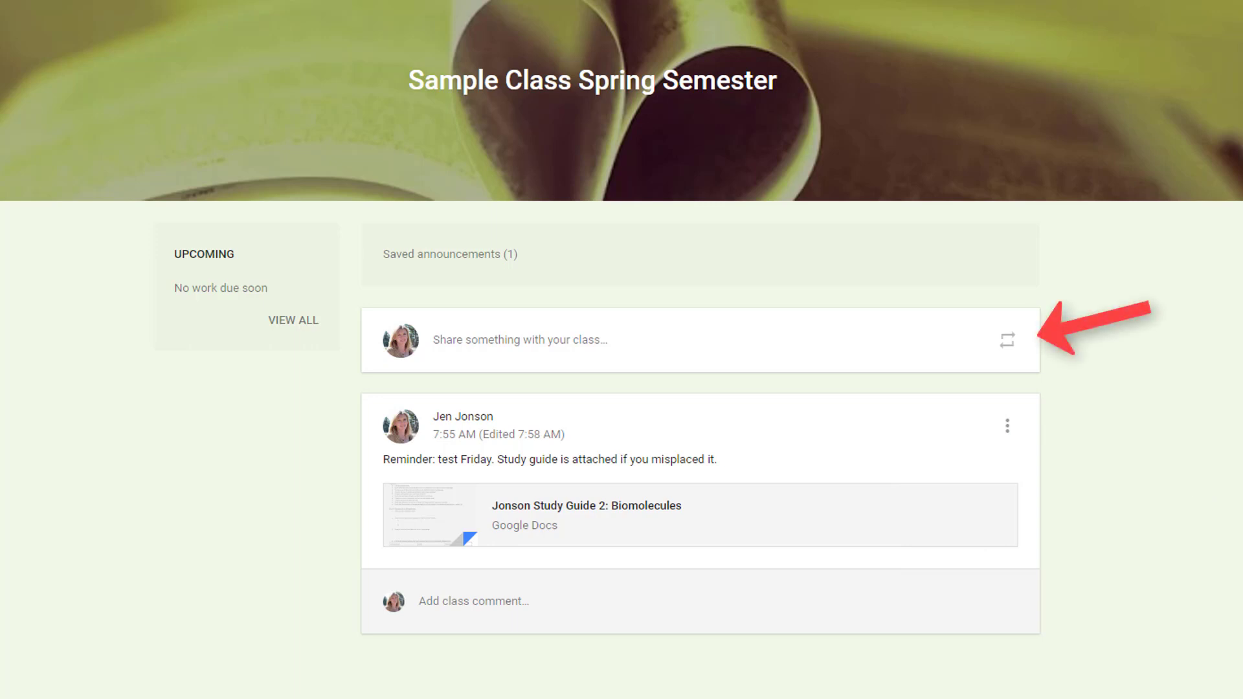
Reuse the archived library class's 'Watch this video tonight' Broken Escalator post and publish it
click(1009, 342)
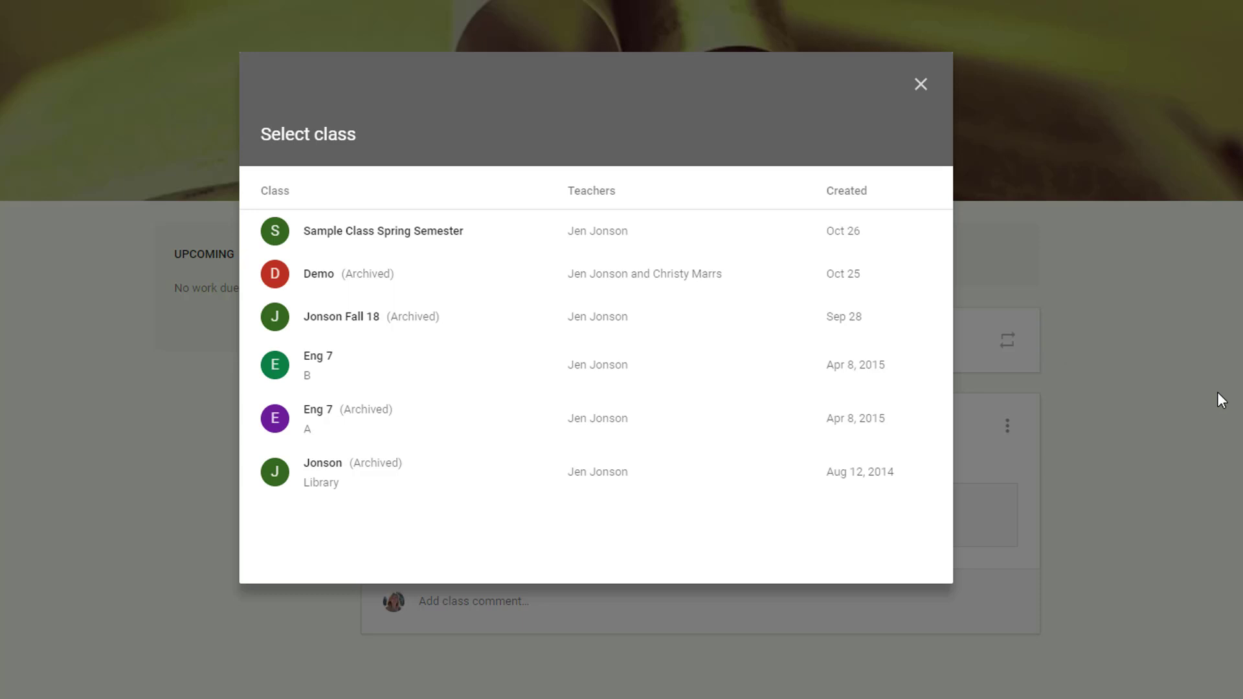
click(324, 467)
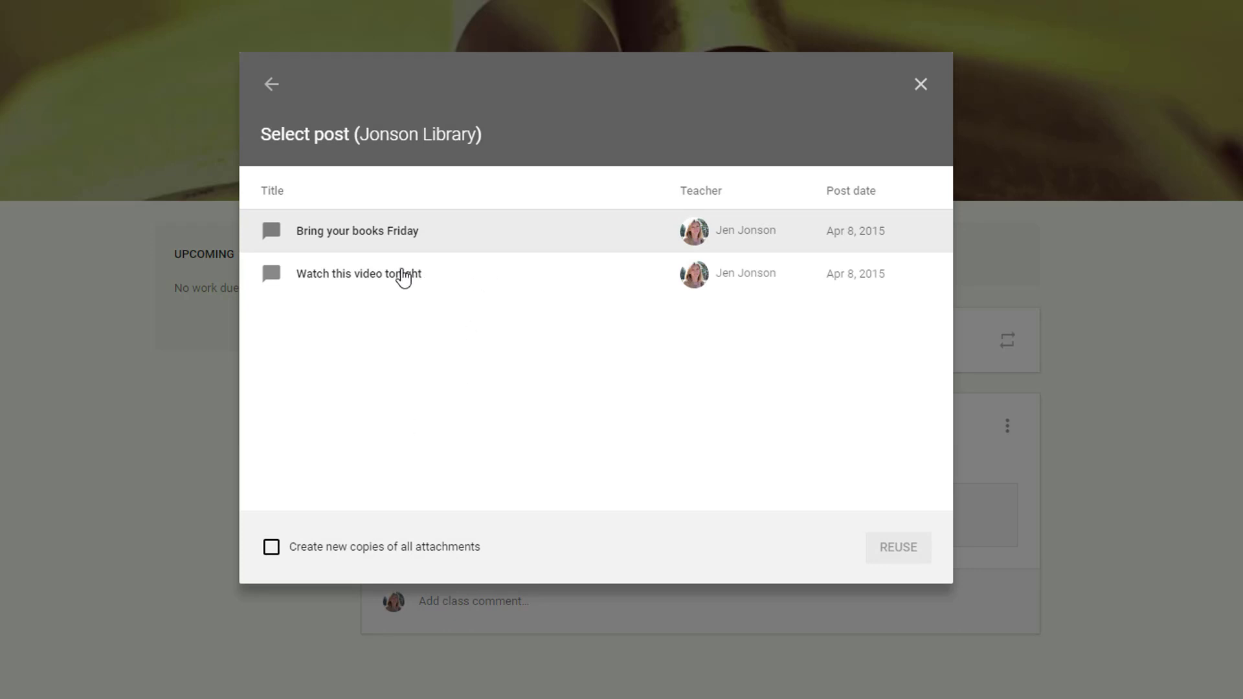
click(402, 277)
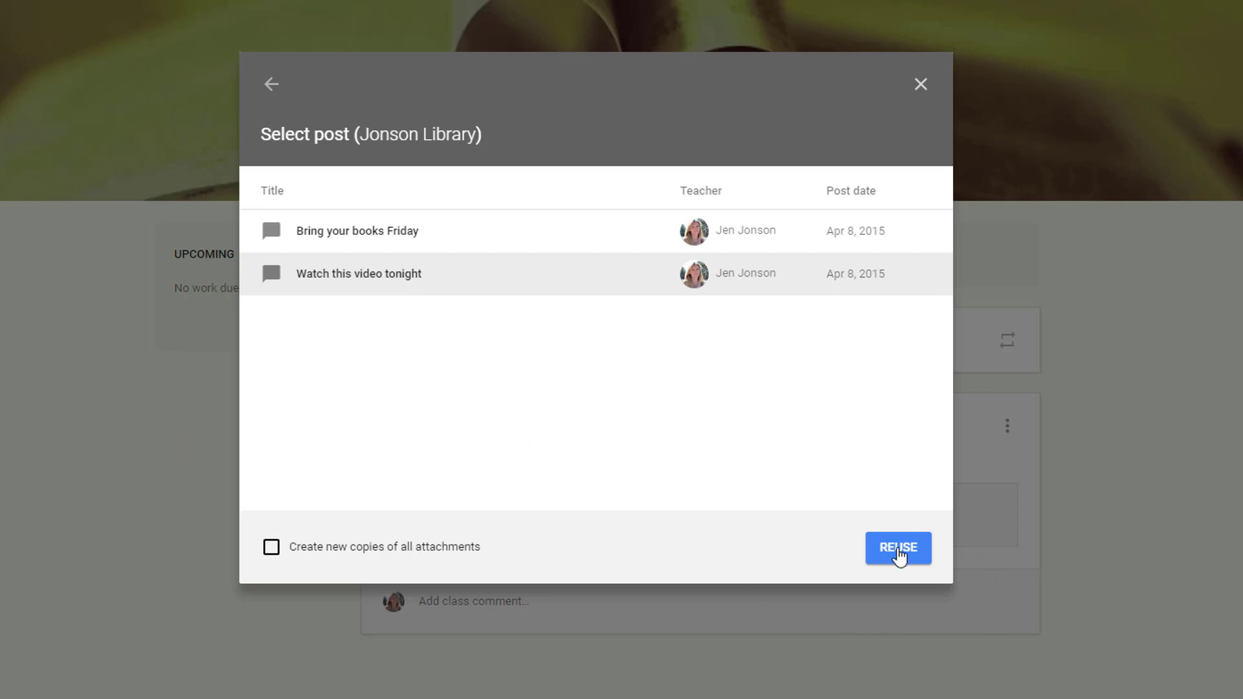
click(900, 548)
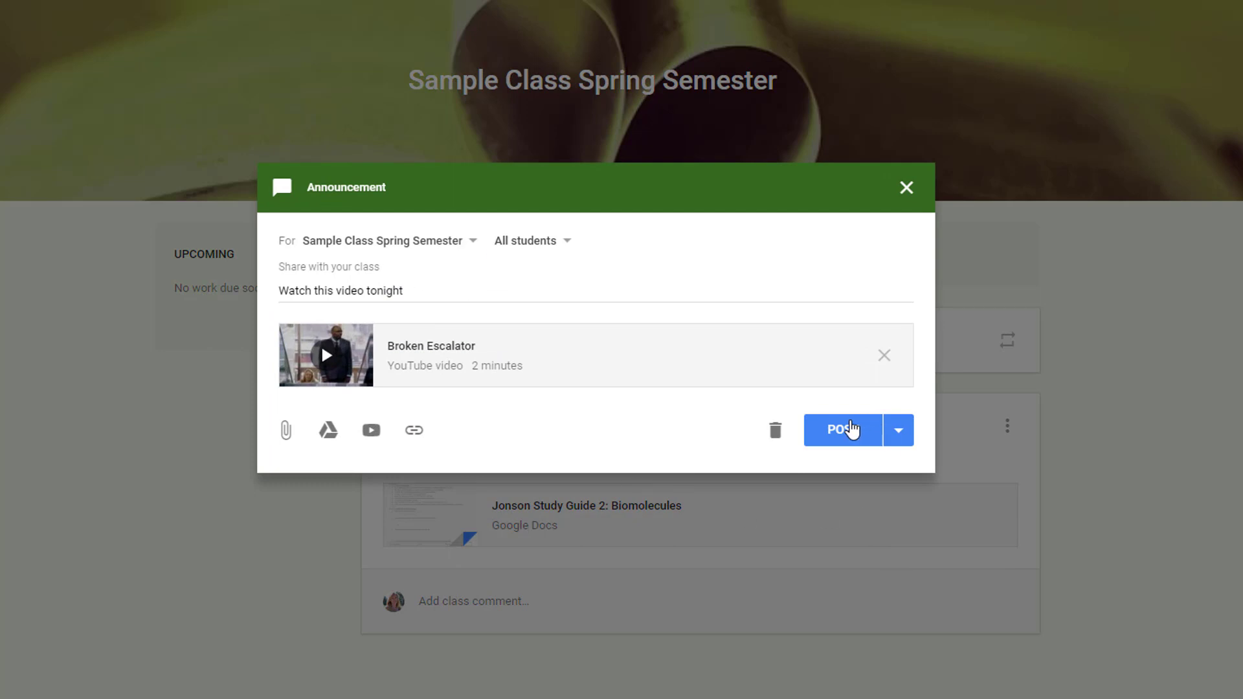
click(851, 429)
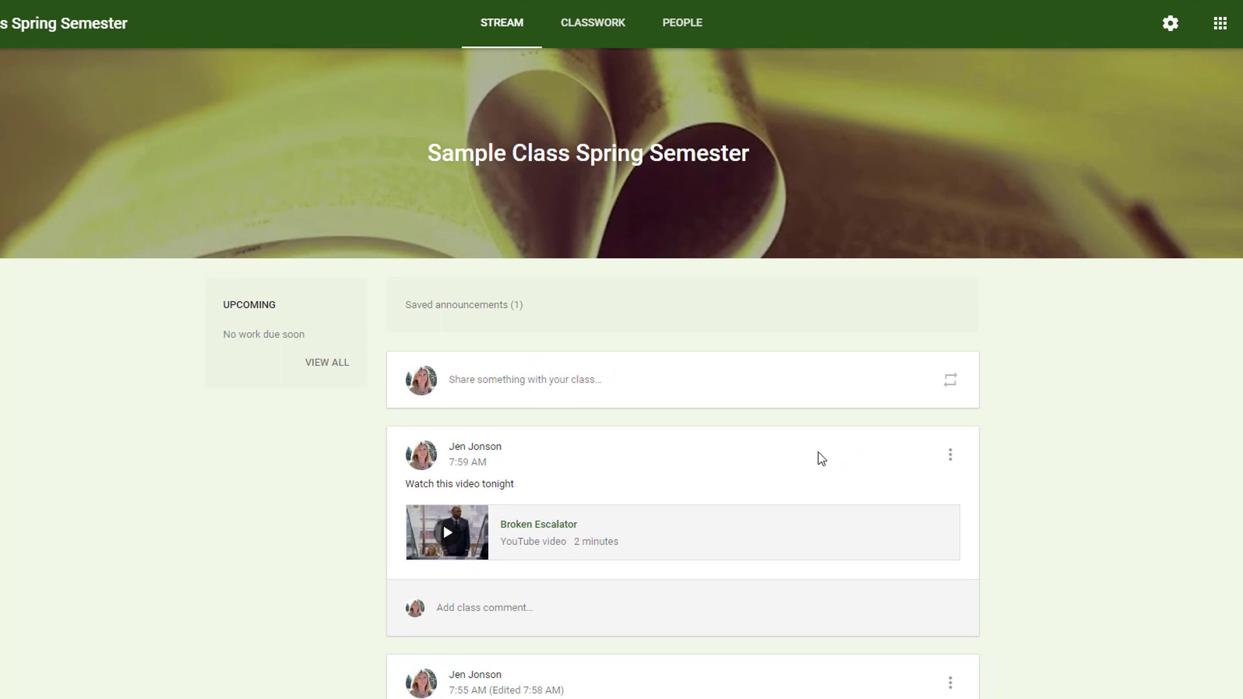
scroll(1205, 561, down, 3)
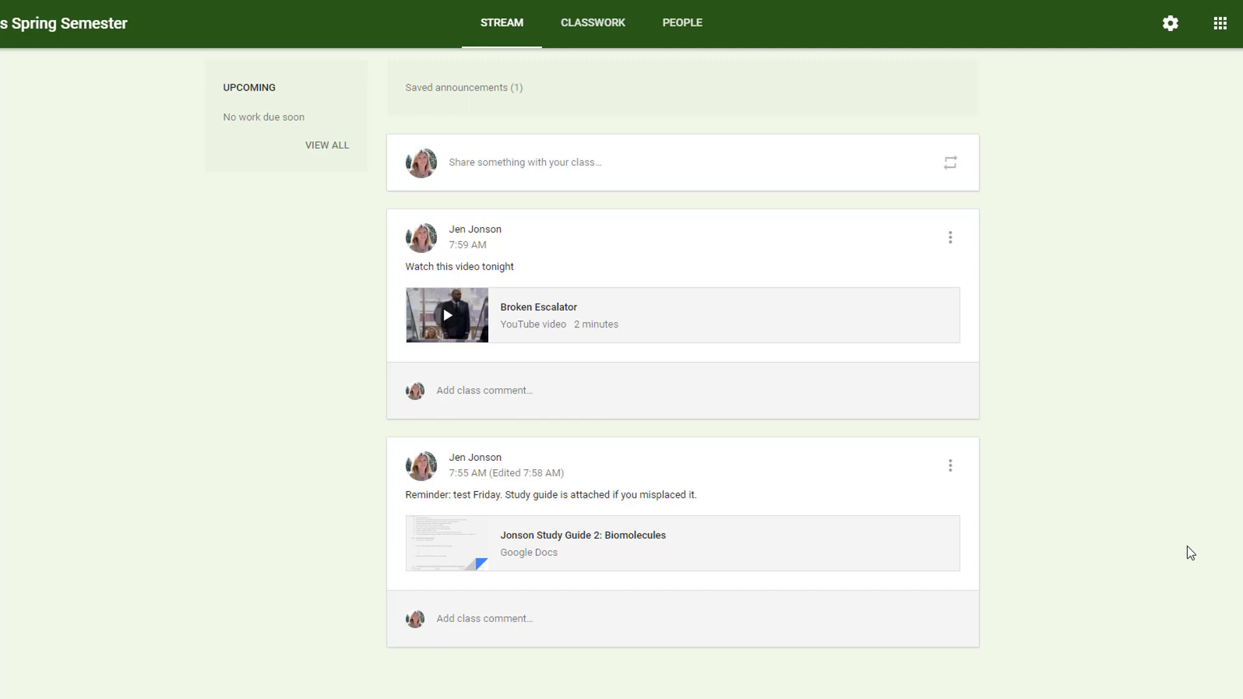
scroll(1191, 554, up, 2)
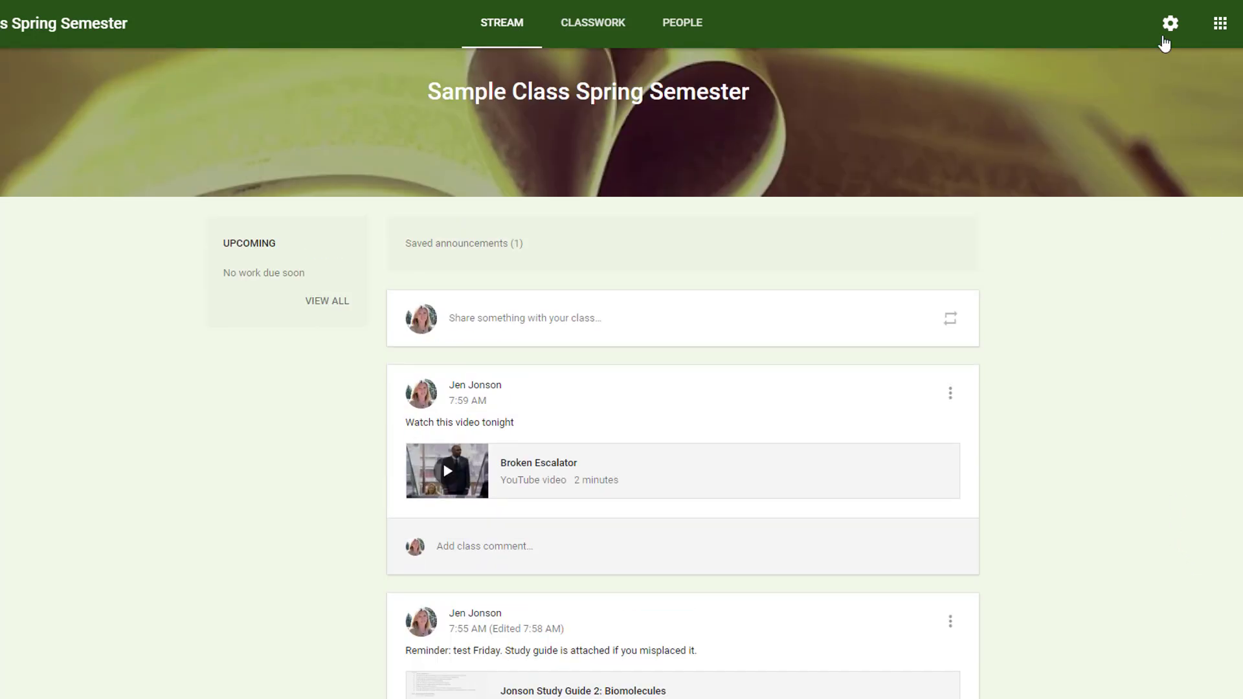
Set the class stream to 'Only teachers can post or comment' and close settings
click(1167, 24)
click(872, 240)
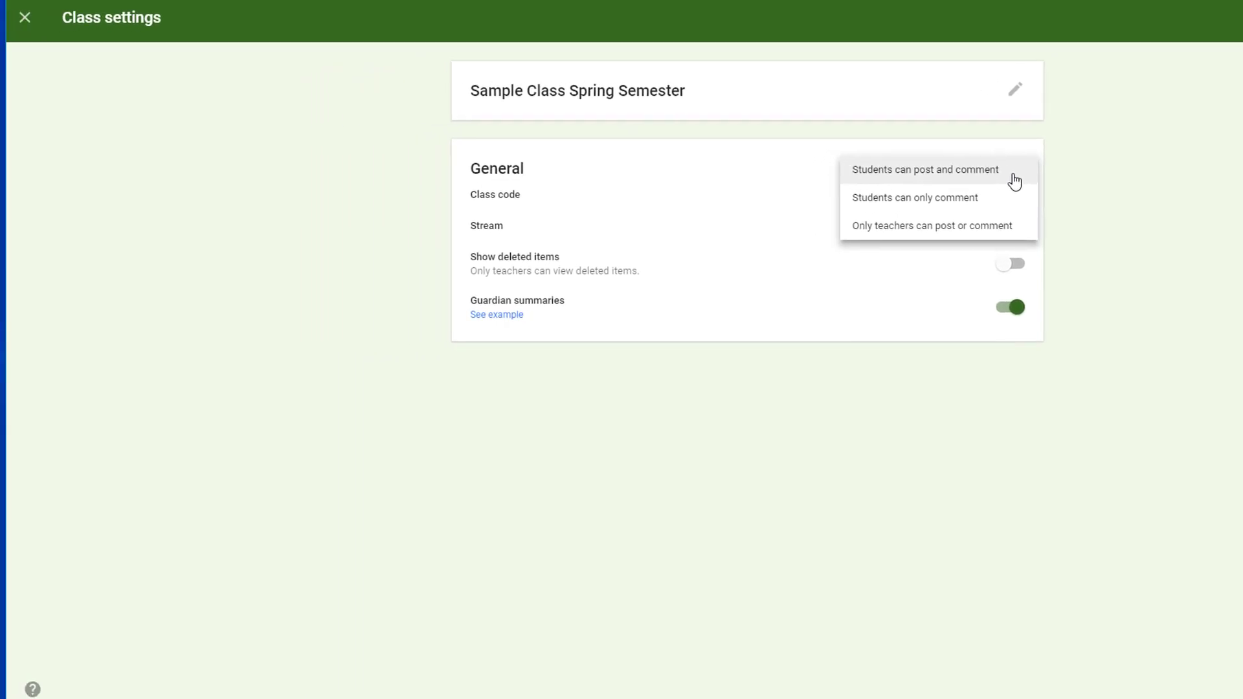
click(1010, 228)
click(26, 19)
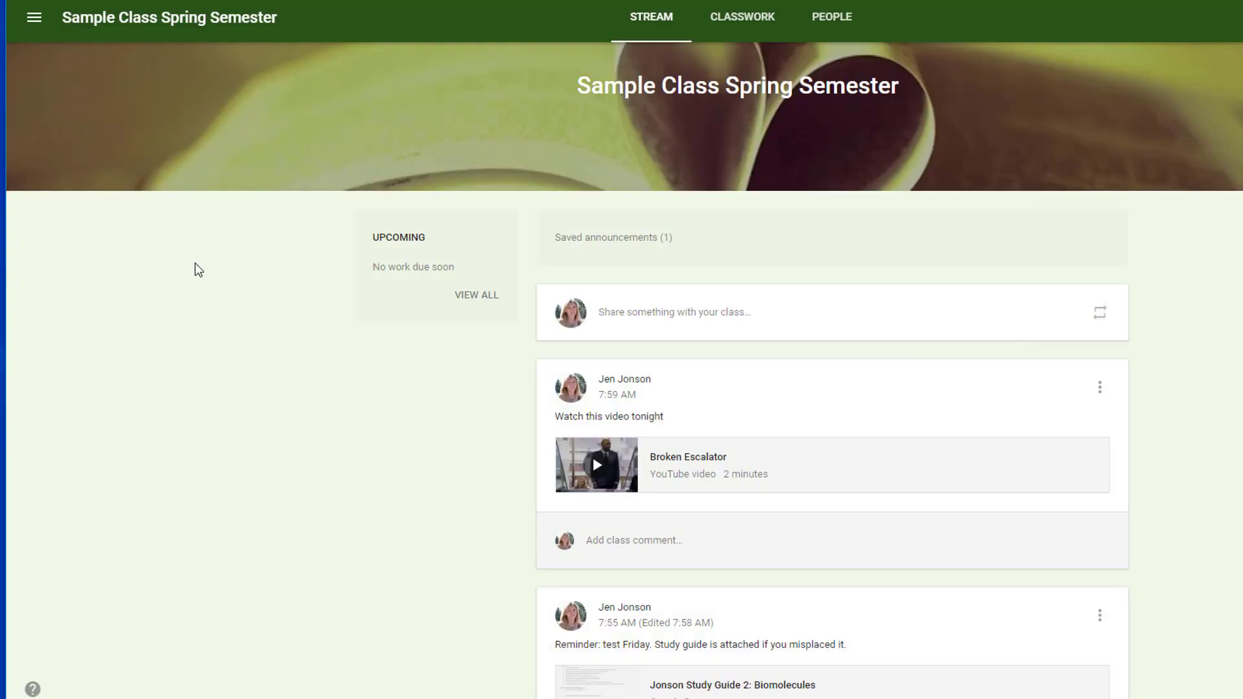